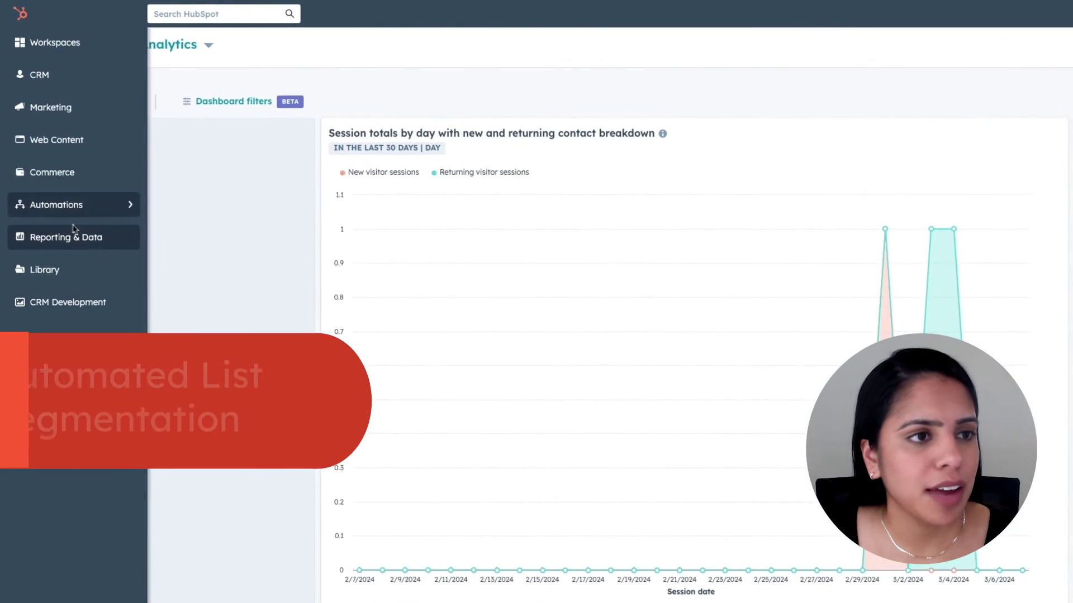
# Step: Create a contact-based active list named 'Austin, Texas' under CRM > Lists
pyautogui.click(83, 88)
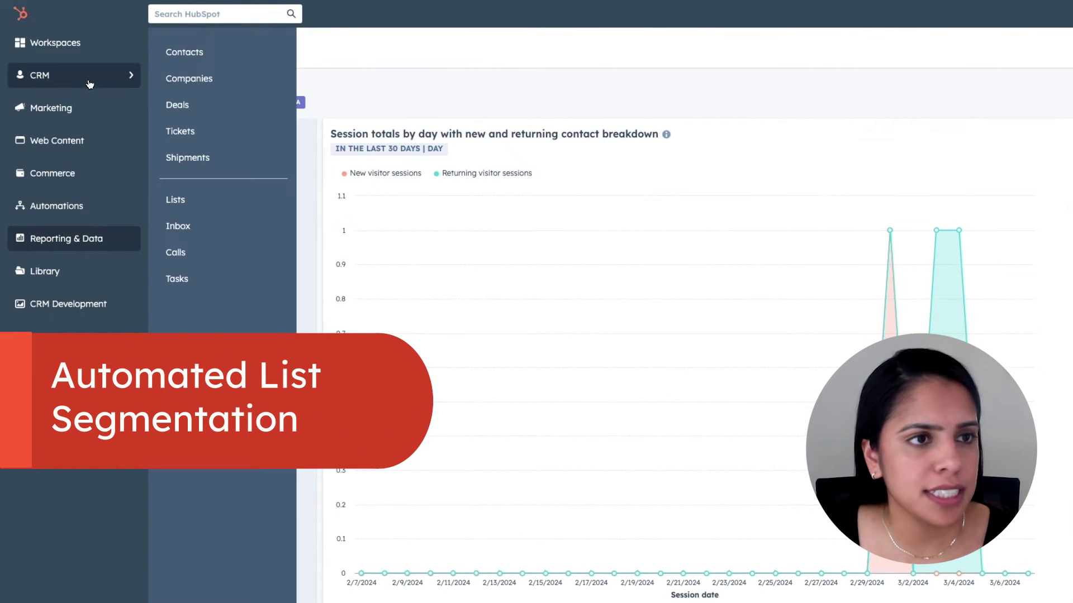
pyautogui.click(213, 201)
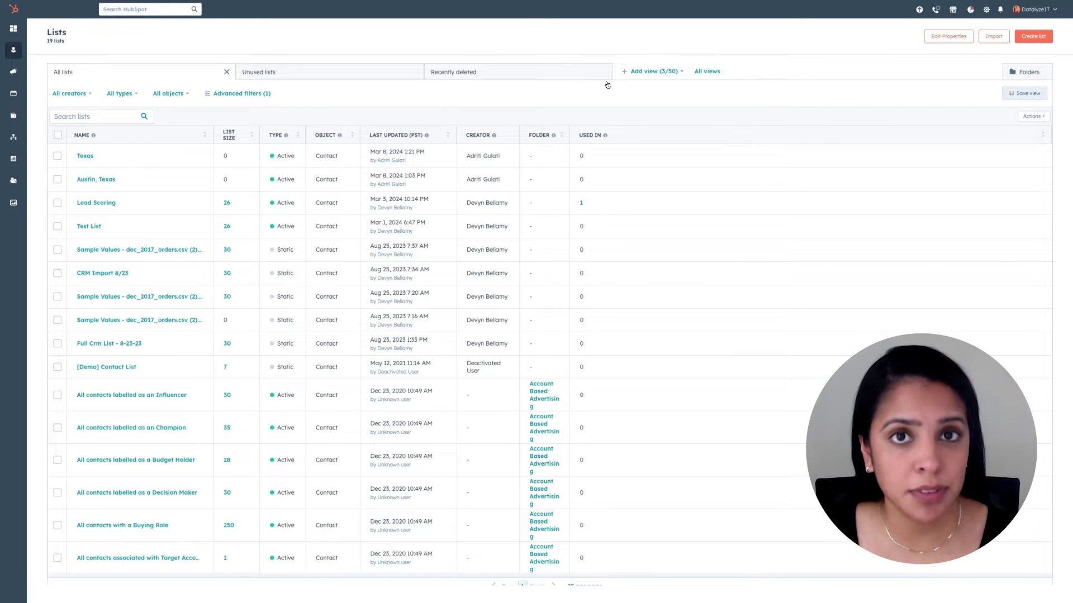
pyautogui.click(1034, 38)
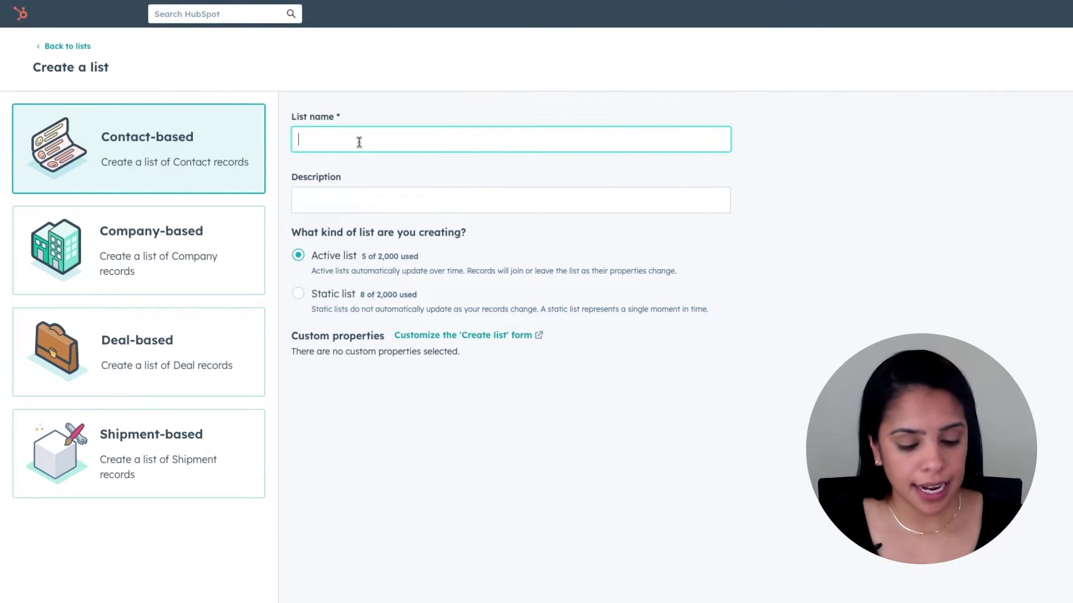
pyautogui.write('Austin ')
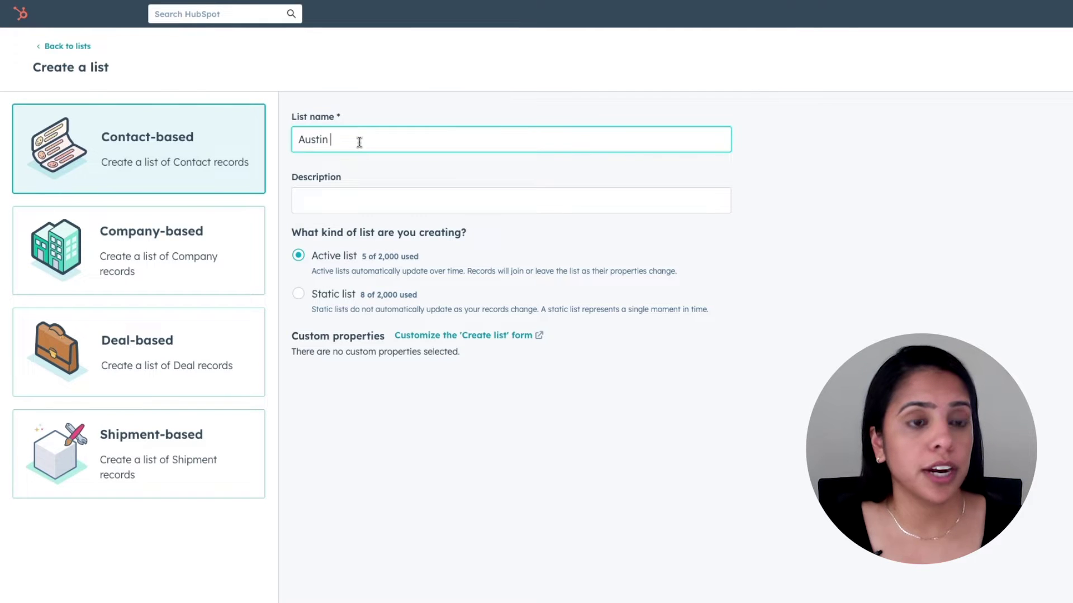
pyautogui.write(', Texas')
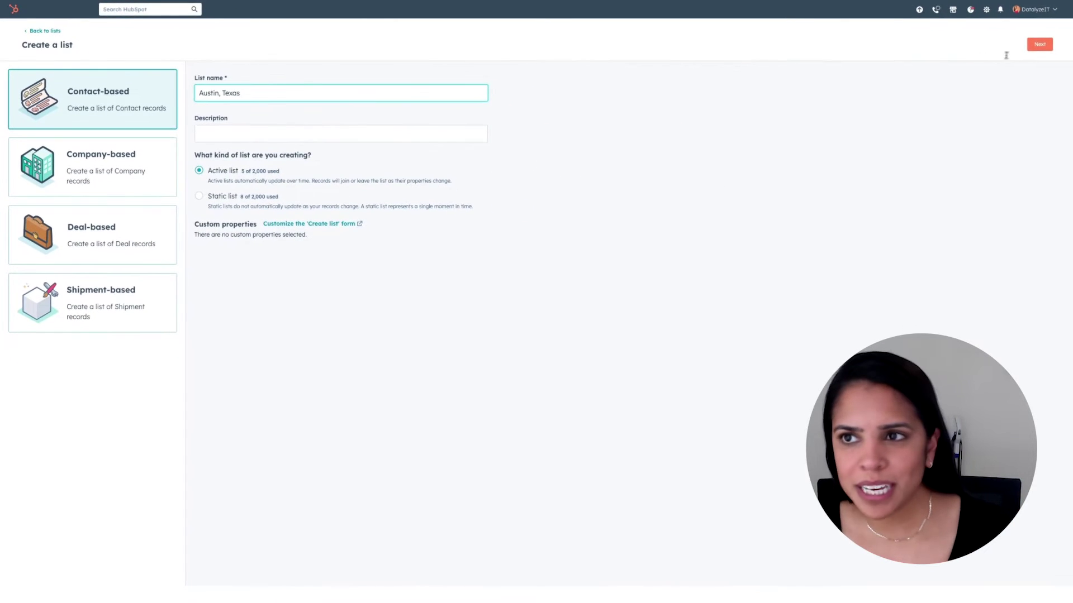
pyautogui.click(1040, 47)
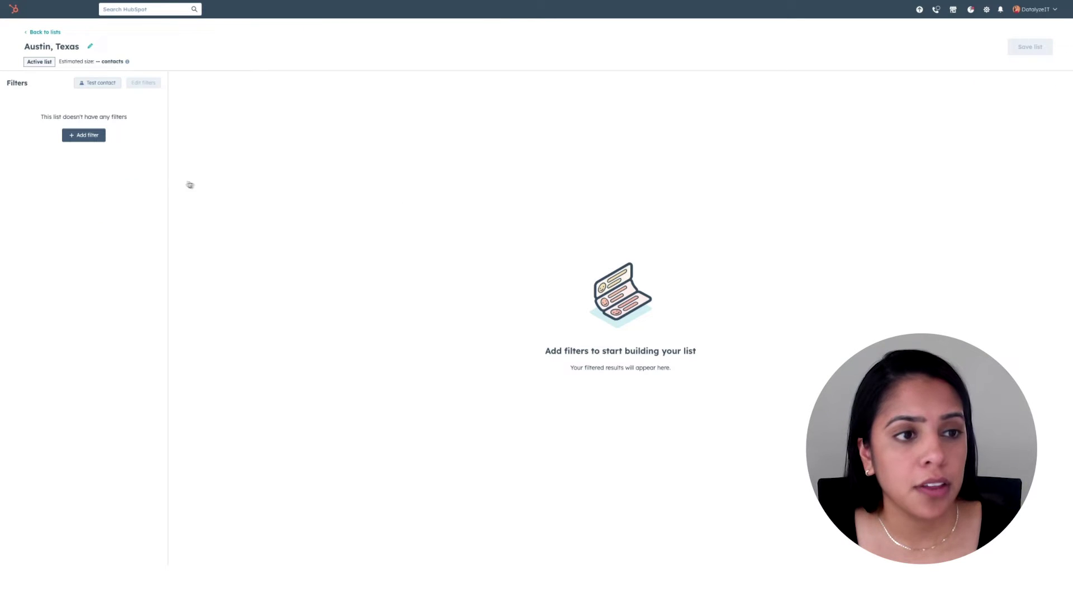
# Step: Filter the Austin, Texas list on the contact property City equal to 'austin'
pyautogui.click(84, 135)
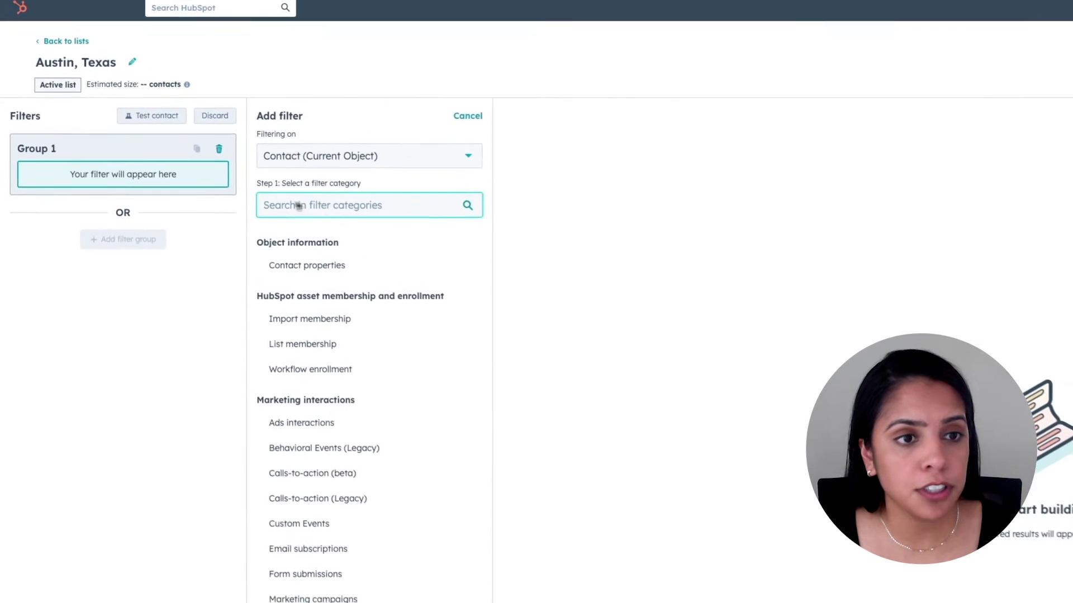
pyautogui.click(354, 276)
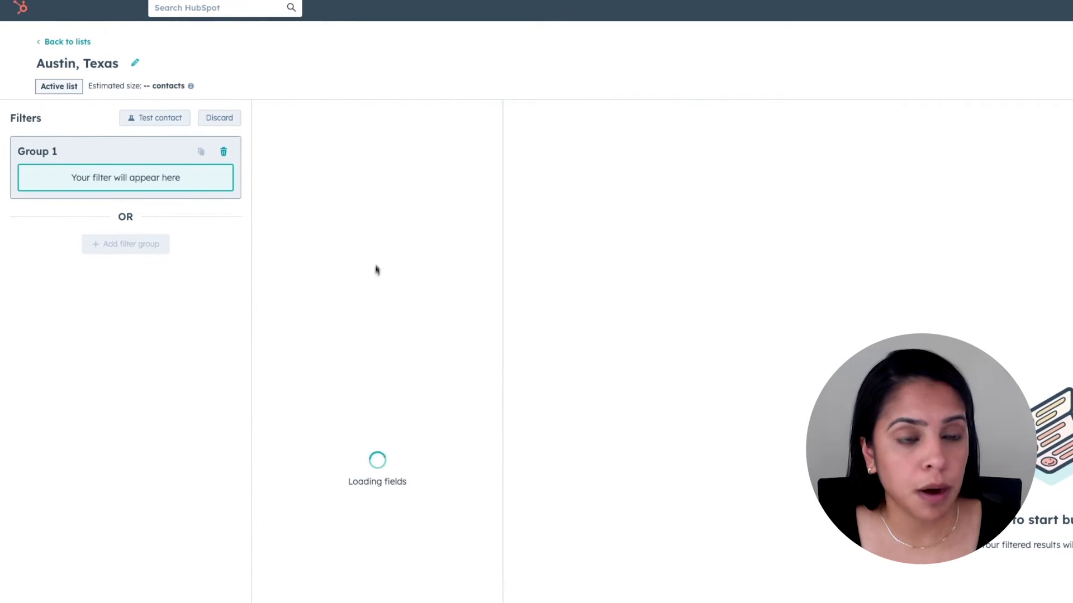
pyautogui.click(324, 231)
pyautogui.write('city')
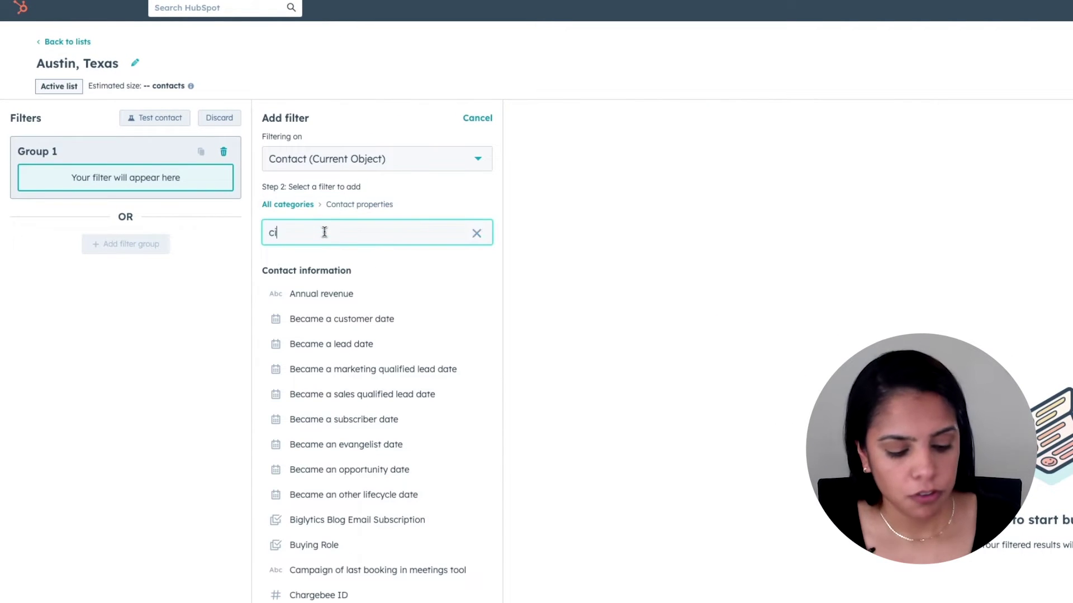
pyautogui.click(333, 293)
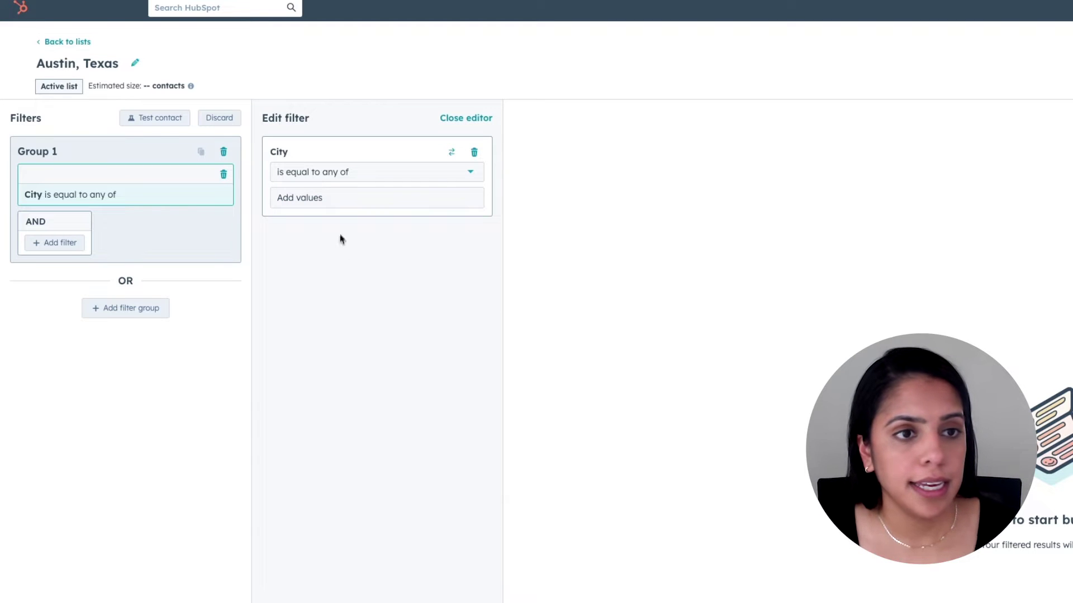
pyautogui.click(345, 204)
pyautogui.write('austin')
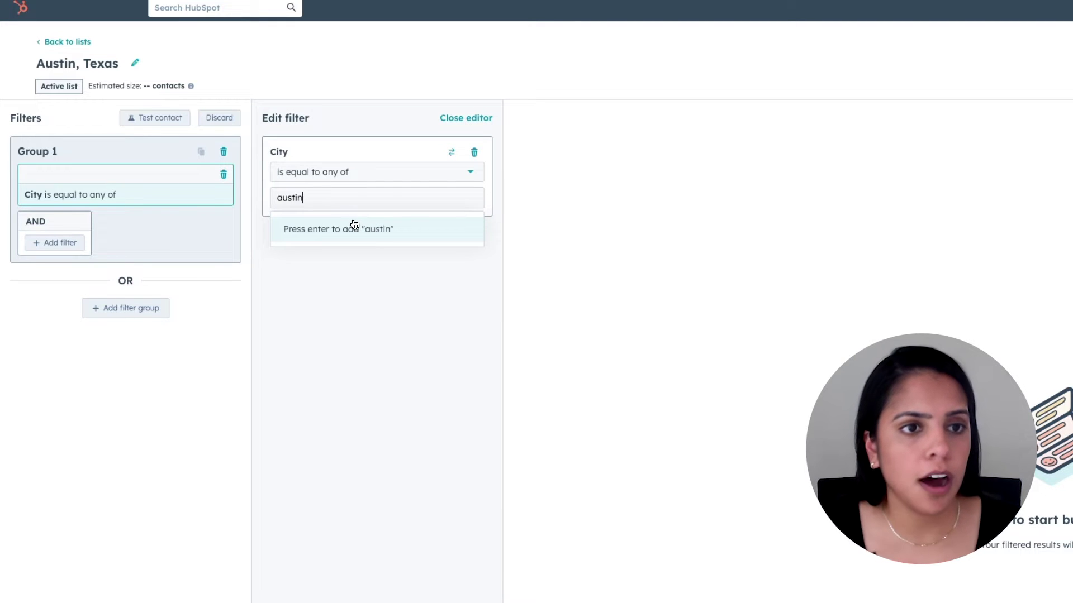
pyautogui.click(350, 227)
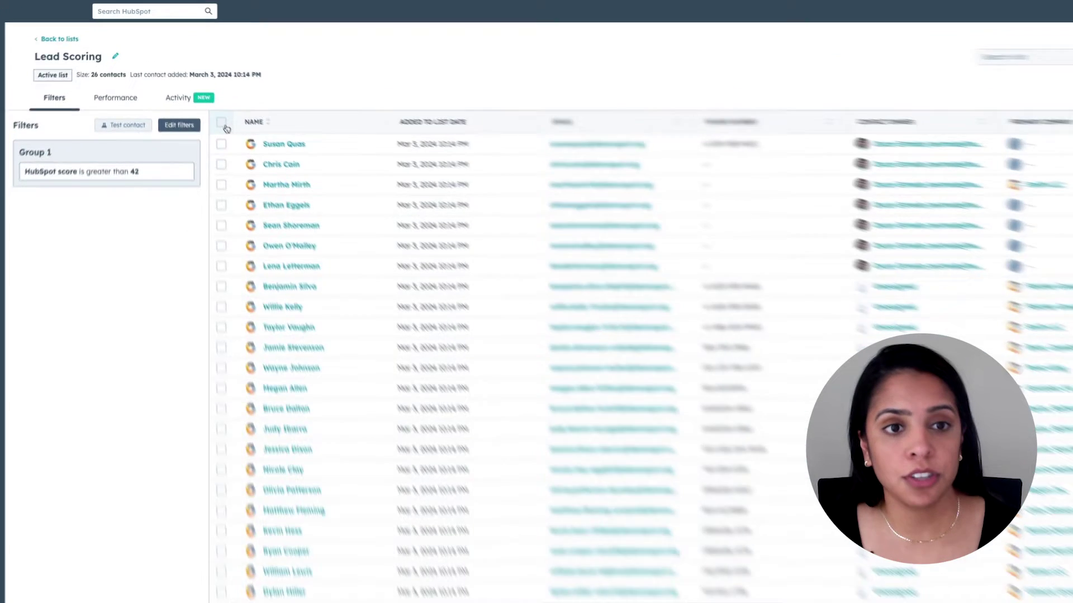
# Step: Select every contact in the Lead Scoring list and show the More bulk actions
pyautogui.click(222, 123)
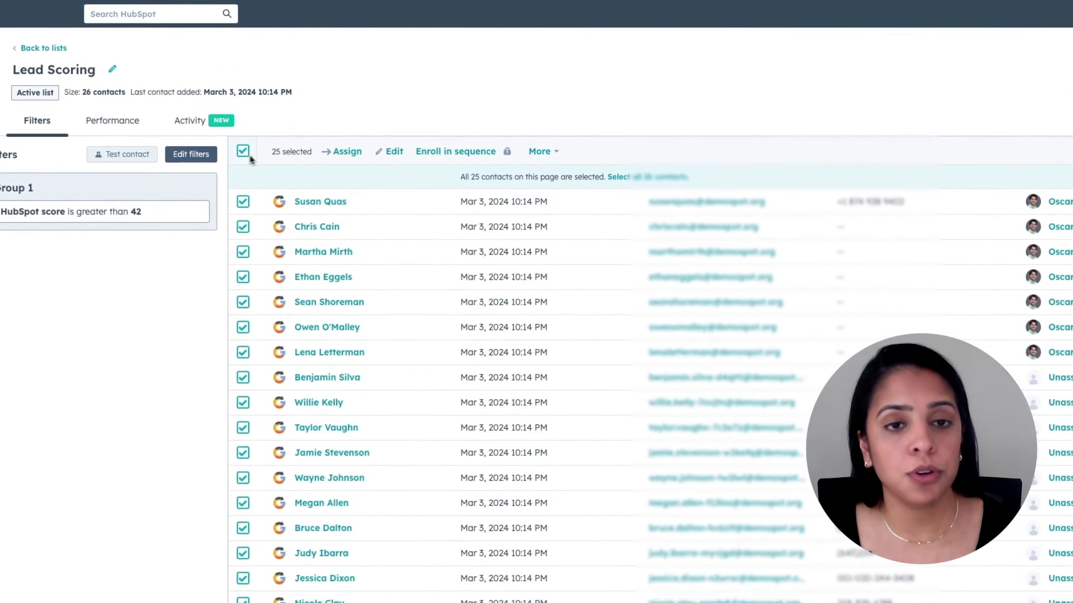
pyautogui.click(246, 151)
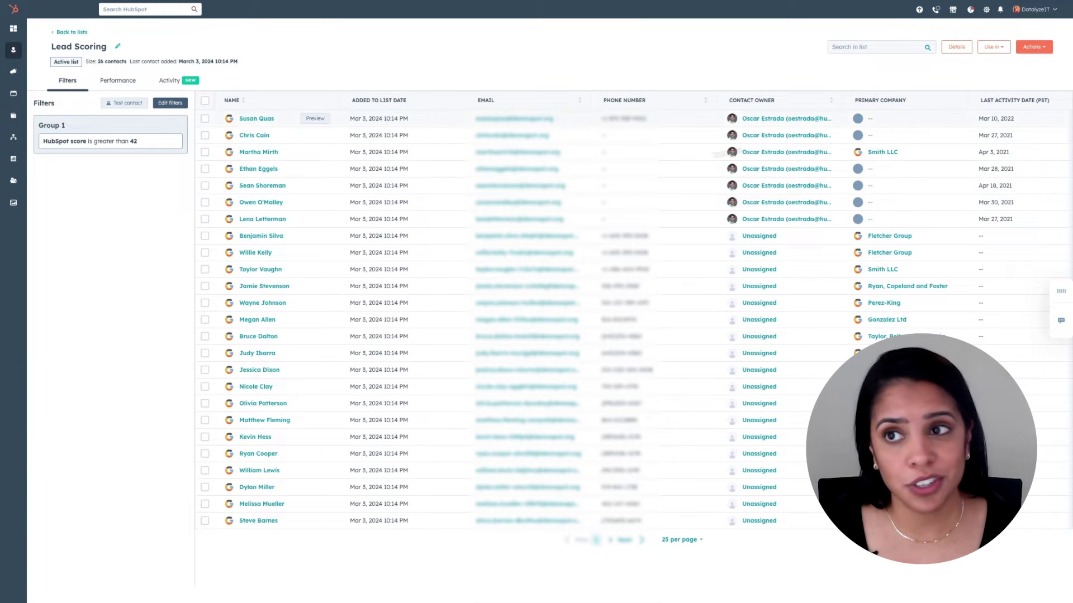
pyautogui.click(1026, 59)
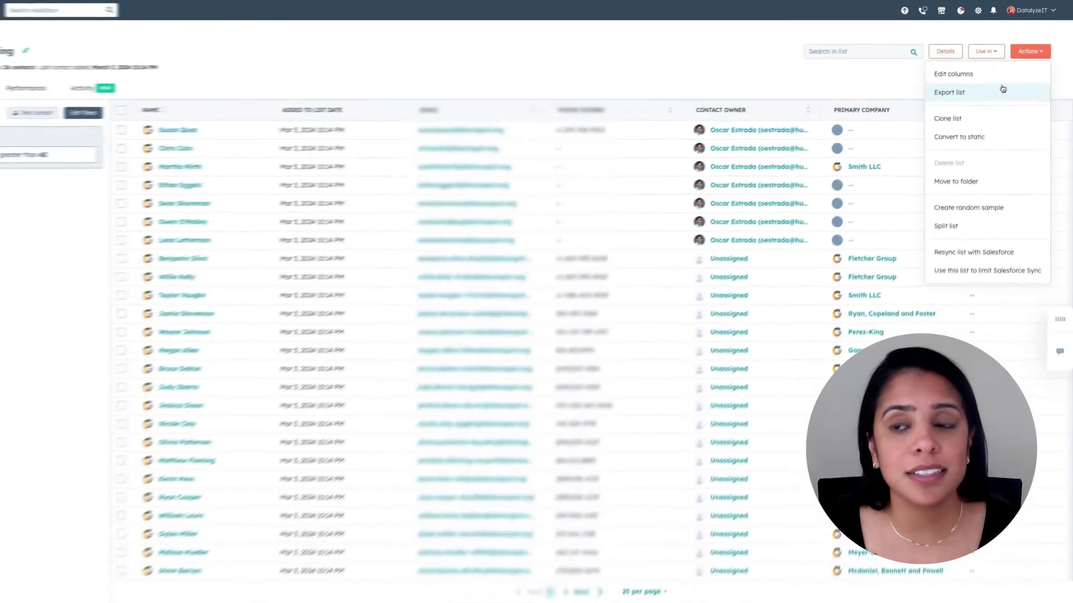
pyautogui.click(206, 101)
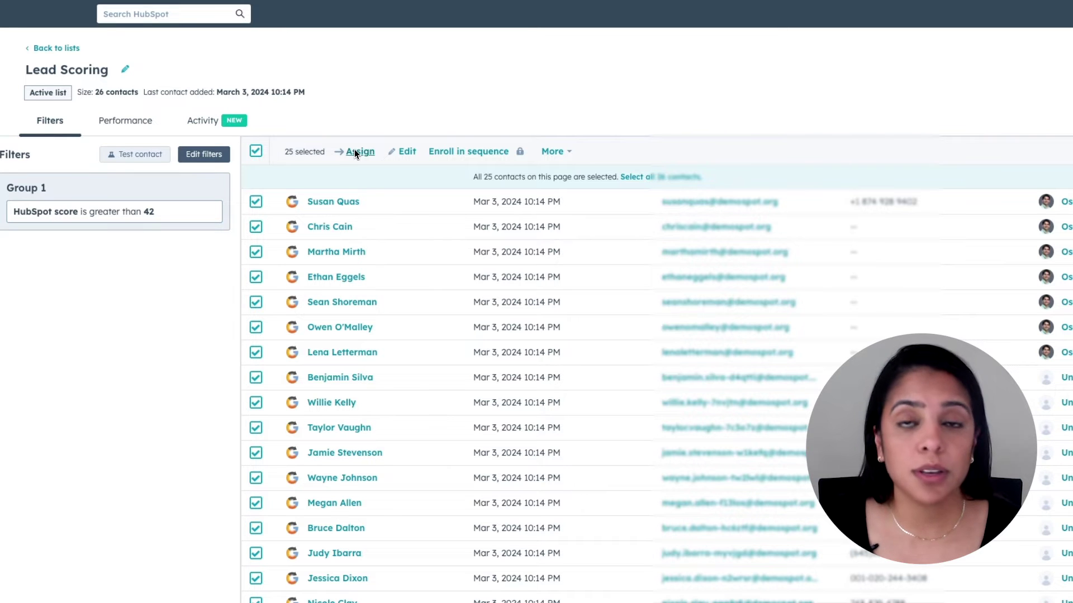
pyautogui.click(553, 152)
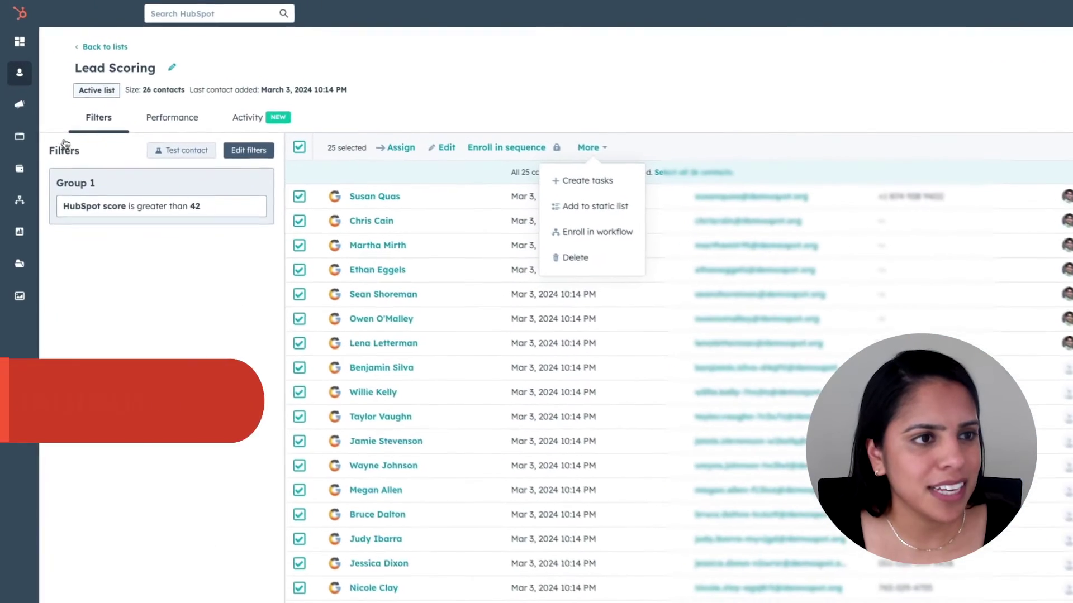
# Step: Start a new regular email from the Marketing Email page
pyautogui.moveTo(17, 88)
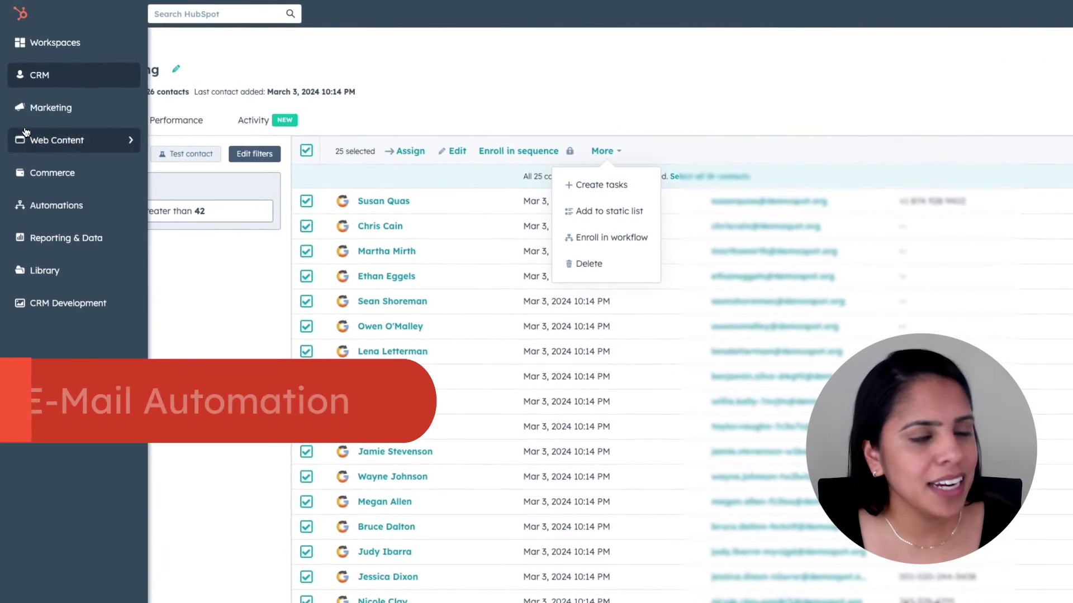
pyautogui.click(94, 112)
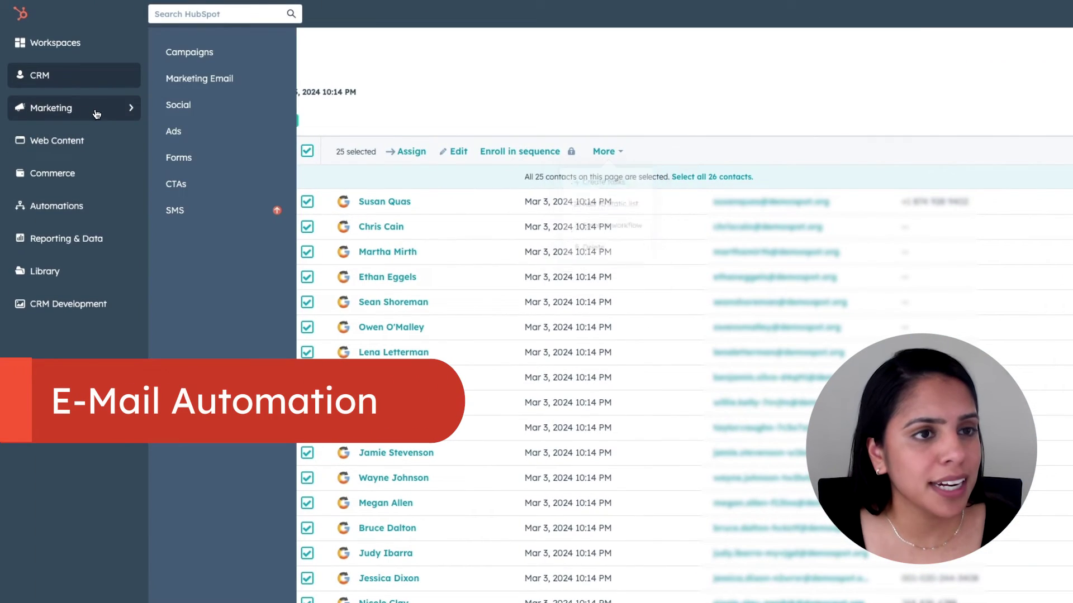
pyautogui.click(250, 81)
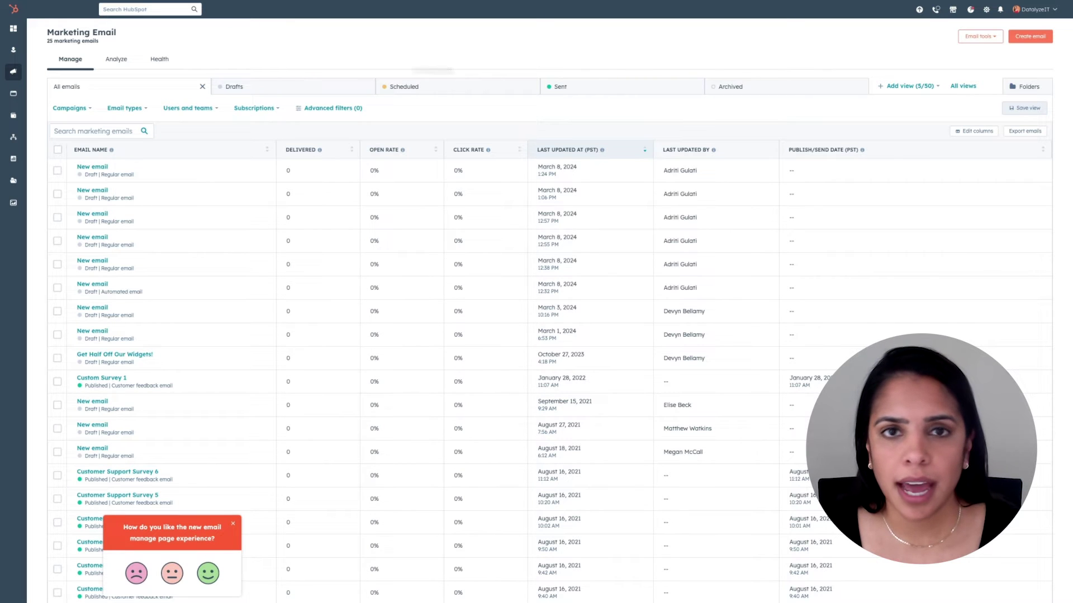
pyautogui.click(1023, 41)
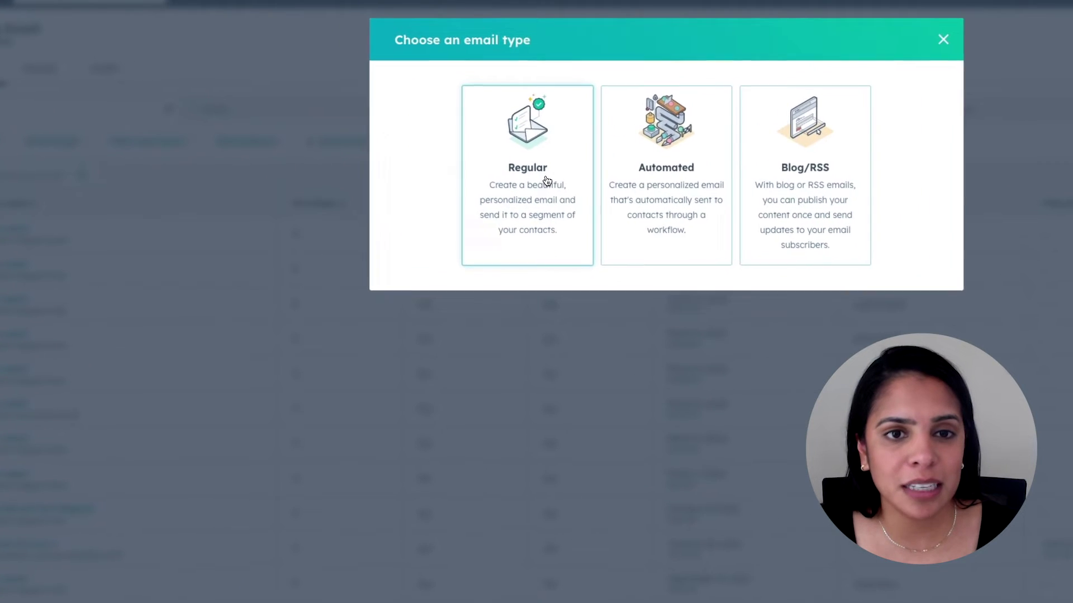
pyautogui.click(547, 181)
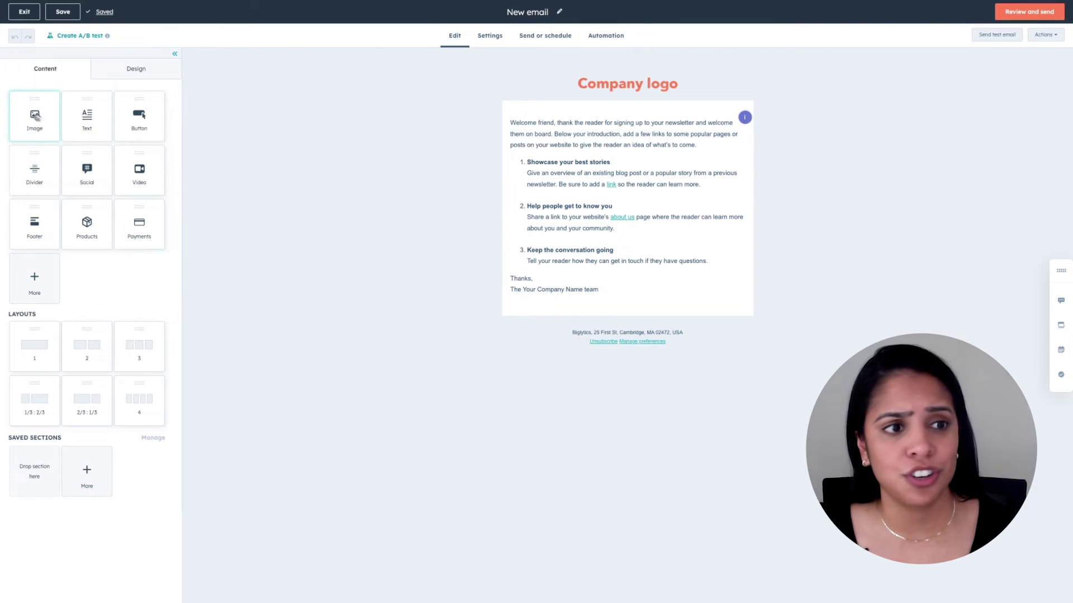
# Step: Place an Image module beneath the Welcome email's sign-off text
pyautogui.moveTo(36, 117); pyautogui.dragTo(594, 300)
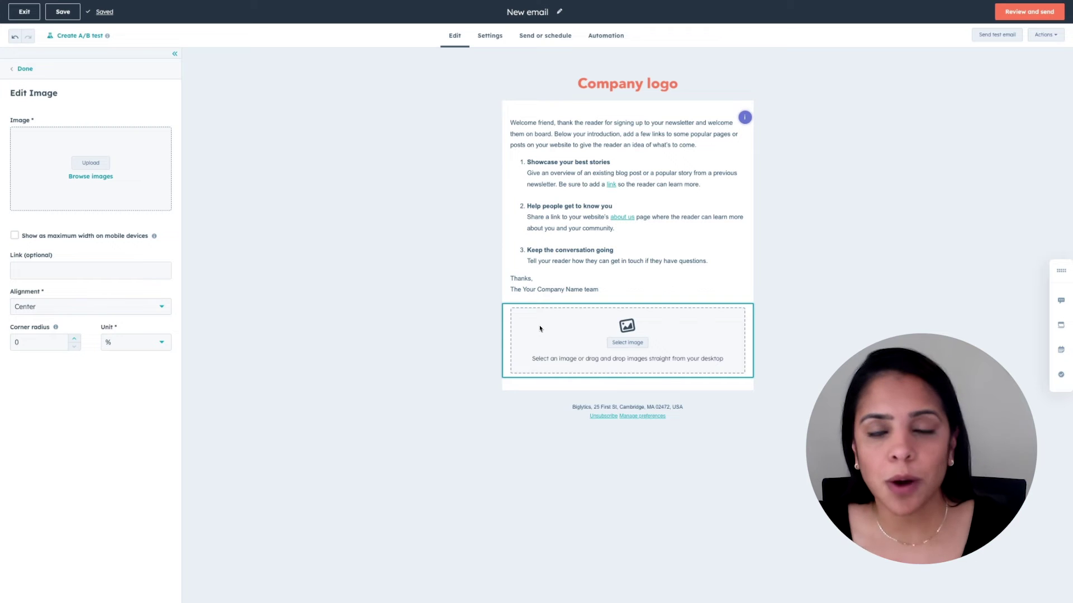
# Step: Create a workflow adding link-clickers to the Marketing Qualified Leads (MQL) static list
pyautogui.click(617, 37)
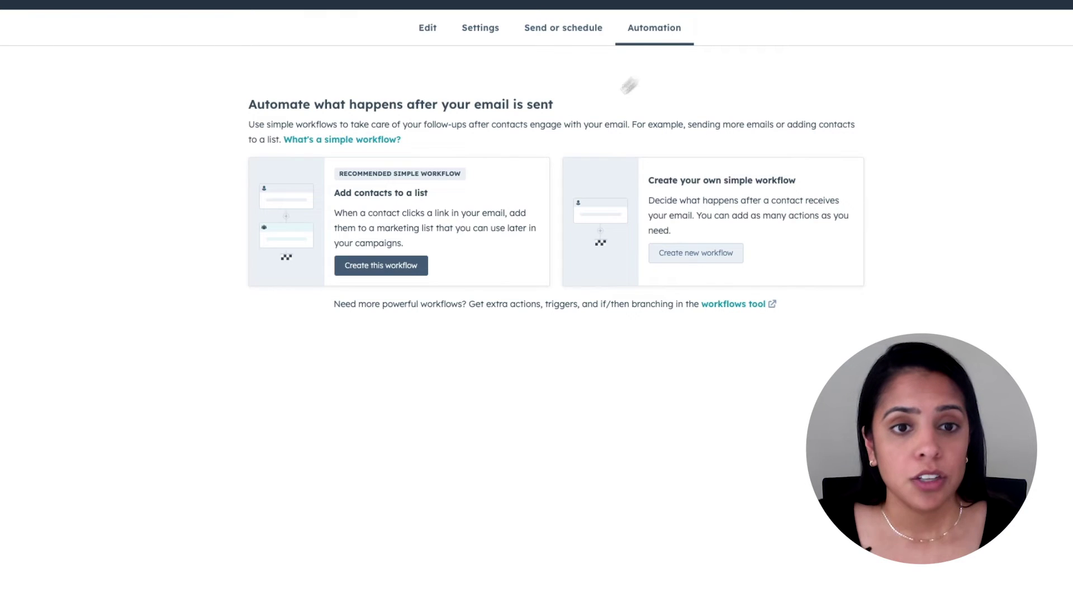
pyautogui.click(392, 267)
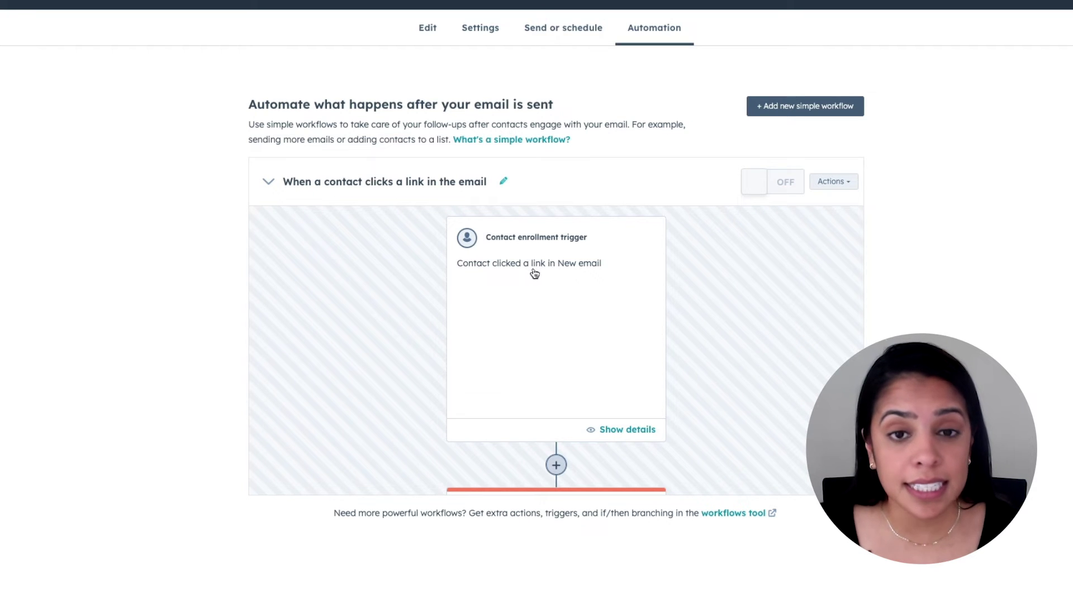
pyautogui.scroll(-2, 564, 285)
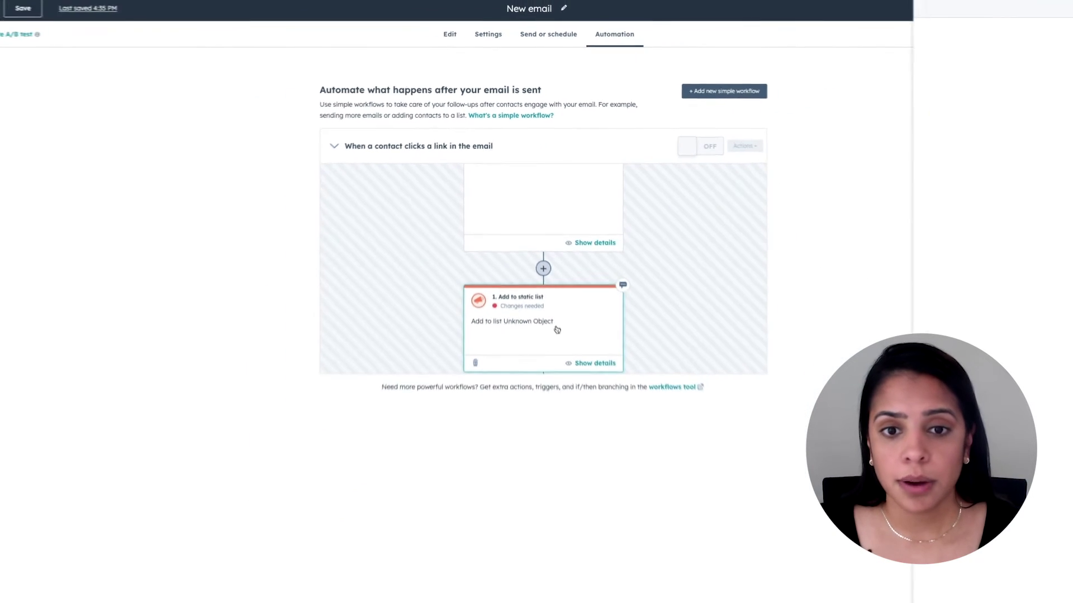
pyautogui.click(1021, 141)
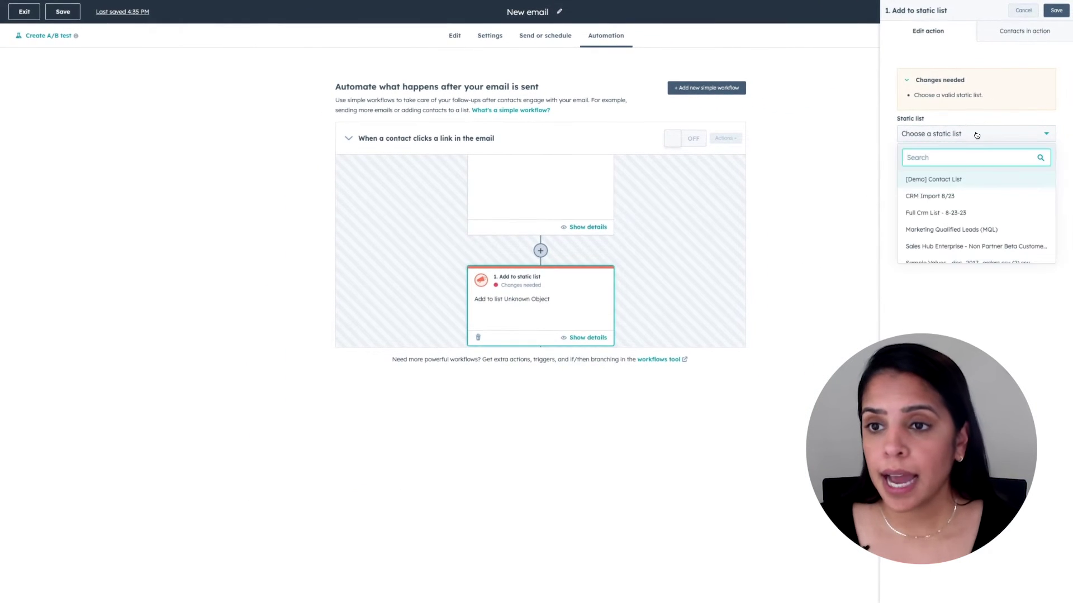
pyautogui.click(960, 230)
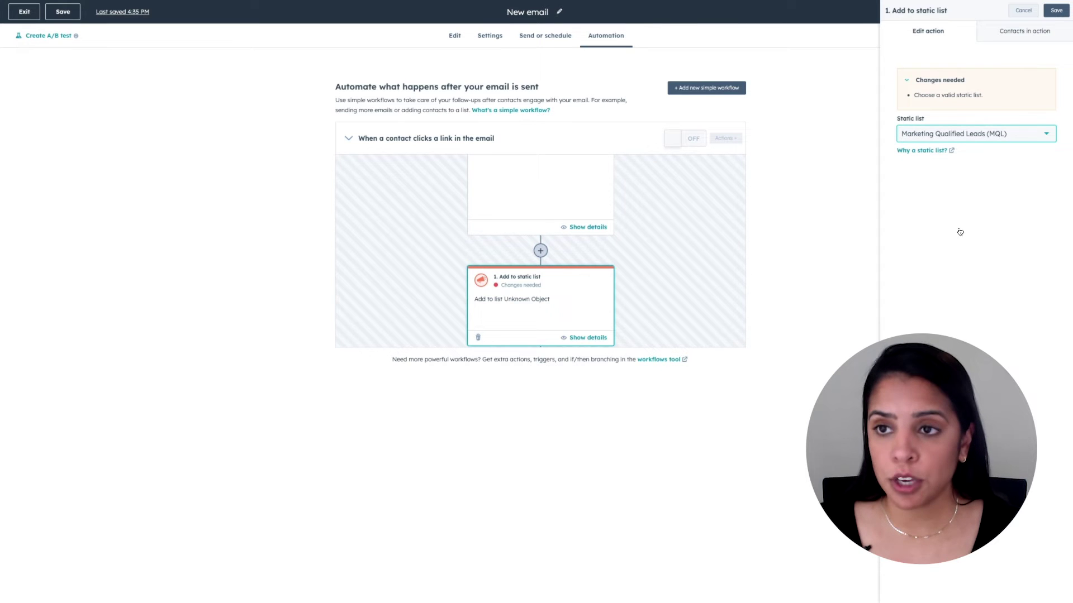
pyautogui.click(1056, 10)
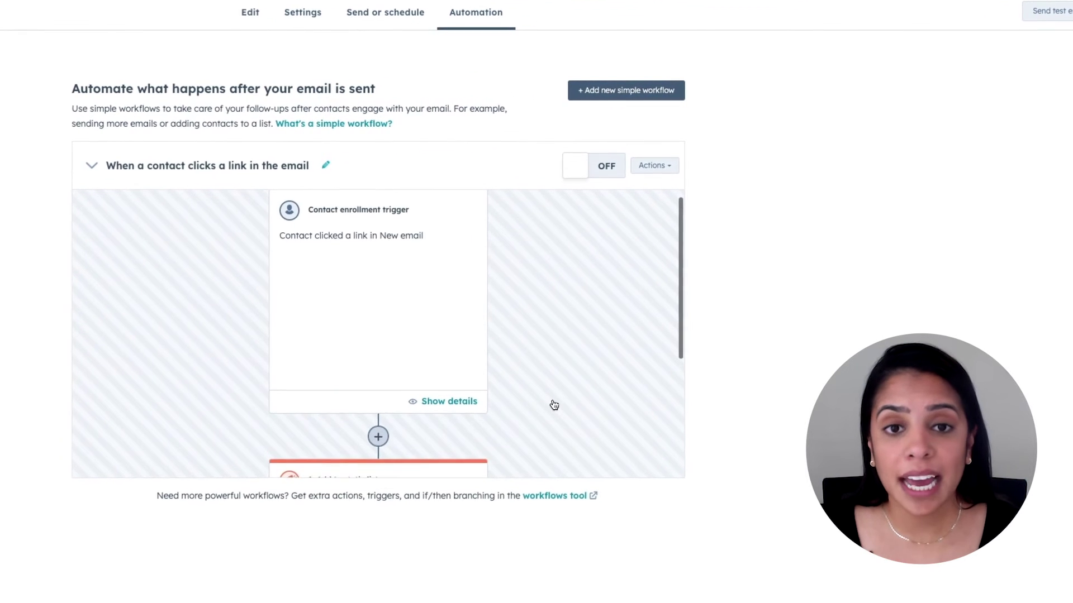
# Step: Review the link-click workflow and start another simple workflow for this email
pyautogui.scroll(-2, 554, 405)
pyautogui.scroll(2, 553, 406)
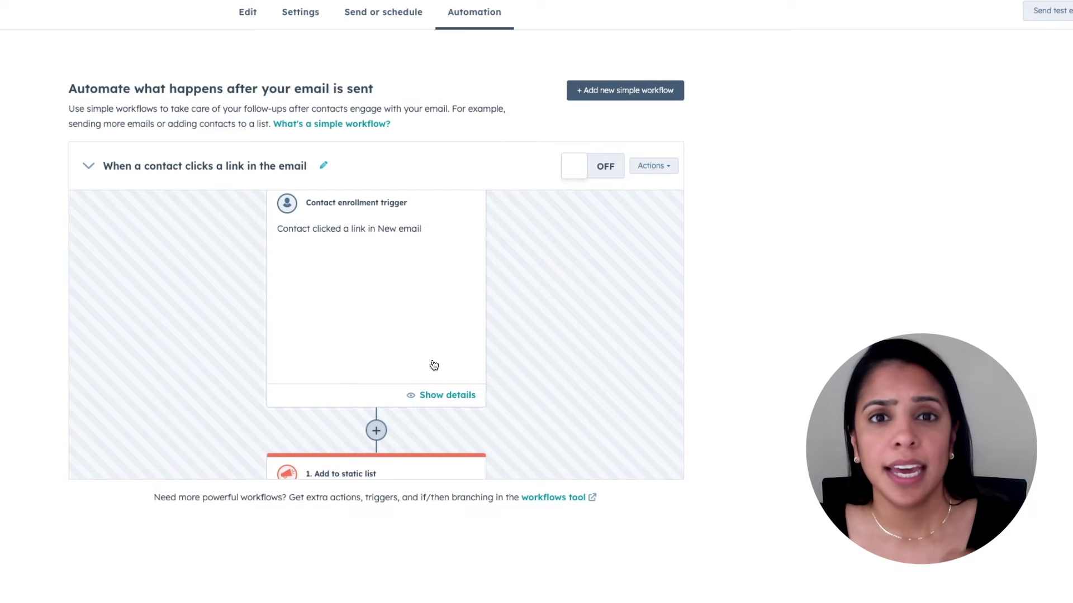
pyautogui.scroll(-3, 435, 365)
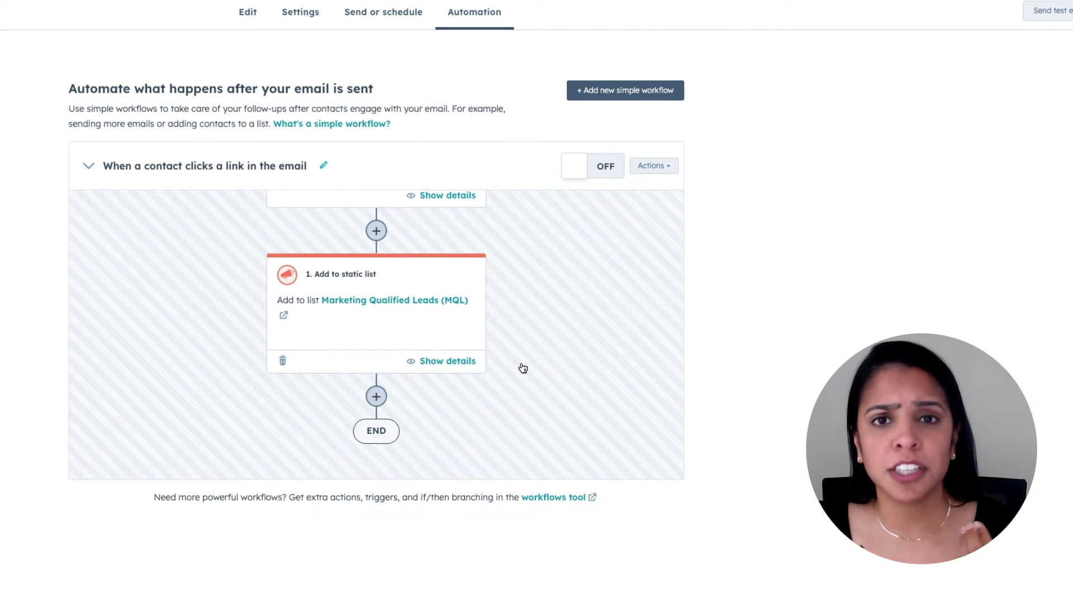
pyautogui.scroll(1, 523, 368)
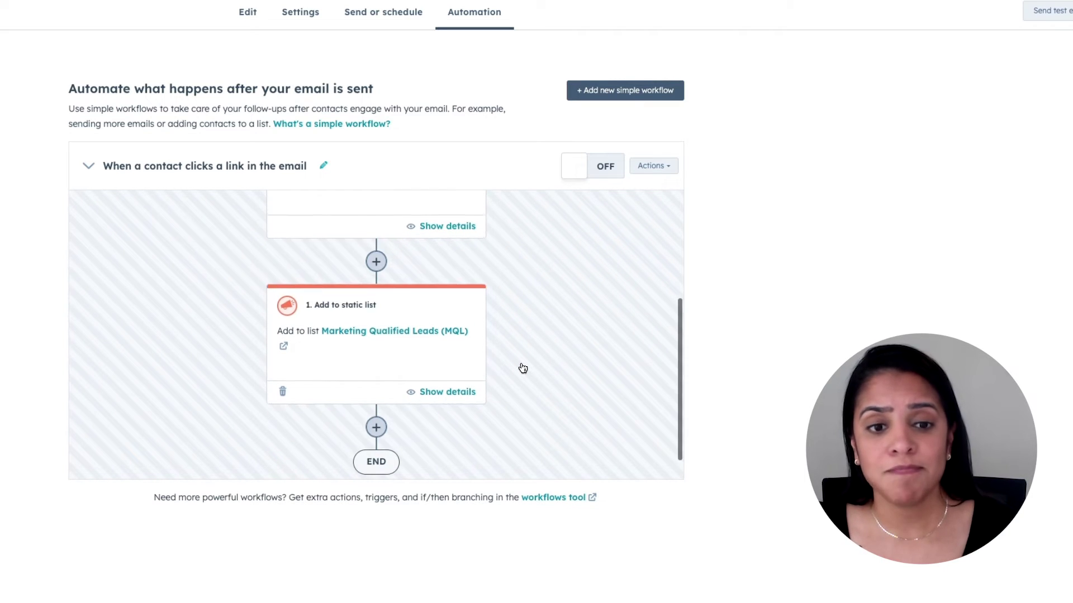
pyautogui.scroll(2, 523, 368)
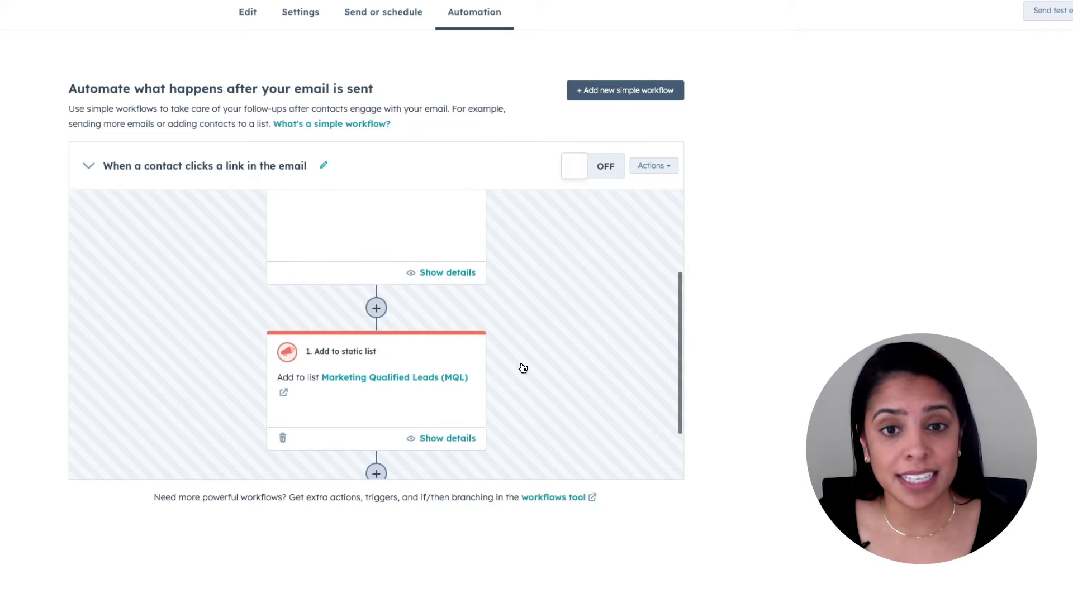
pyautogui.scroll(4, 523, 368)
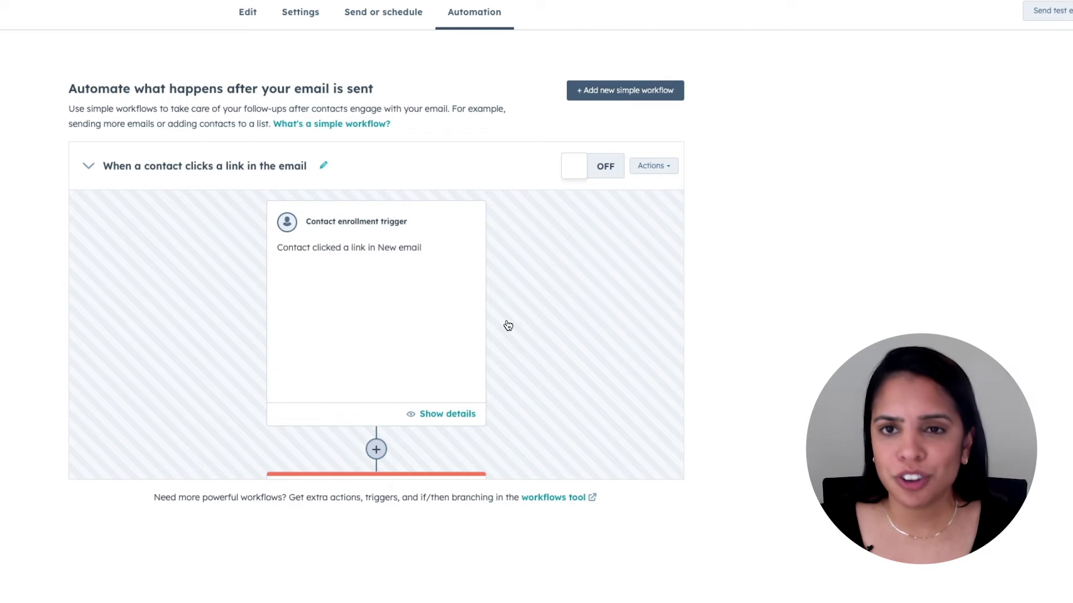
pyautogui.click(614, 99)
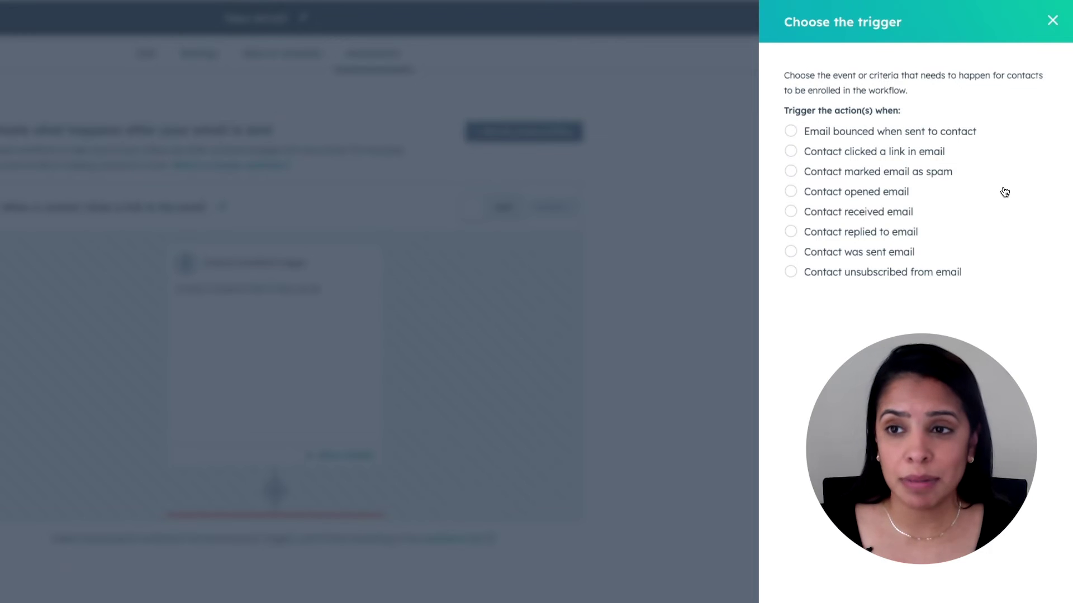
# Step: Trigger the new workflow on 'Contact opened email' and browse the Communications and CRM actions
pyautogui.click(974, 192)
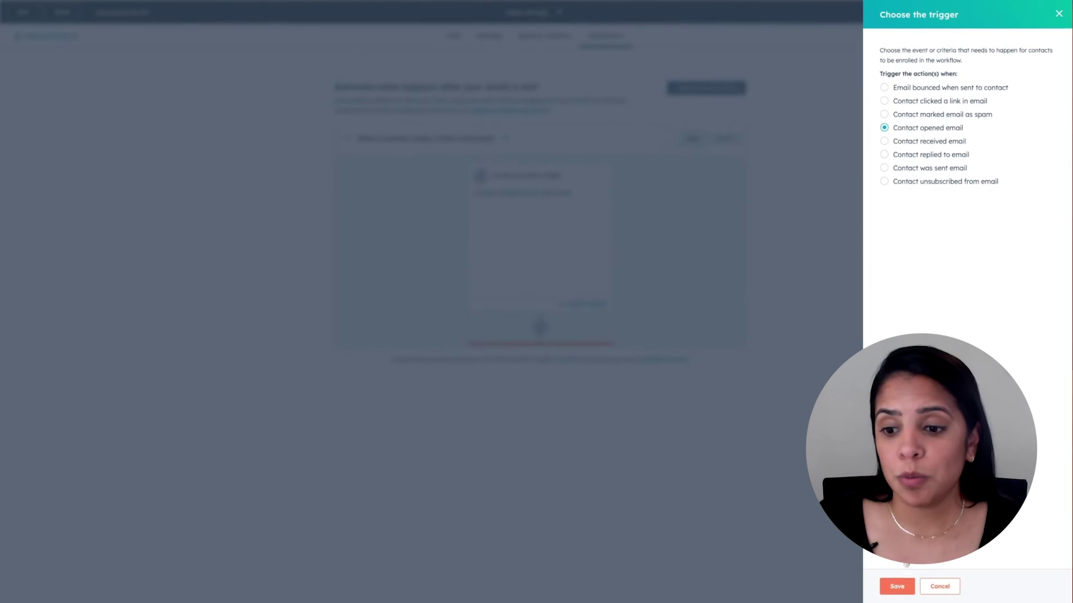
pyautogui.click(896, 587)
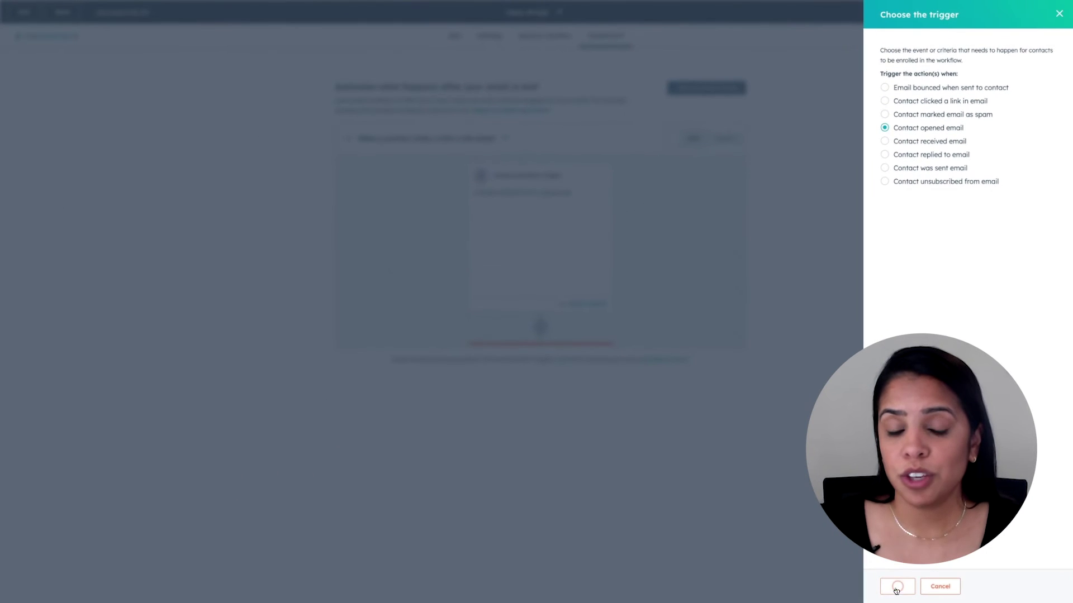
pyautogui.scroll(-1, 545, 313)
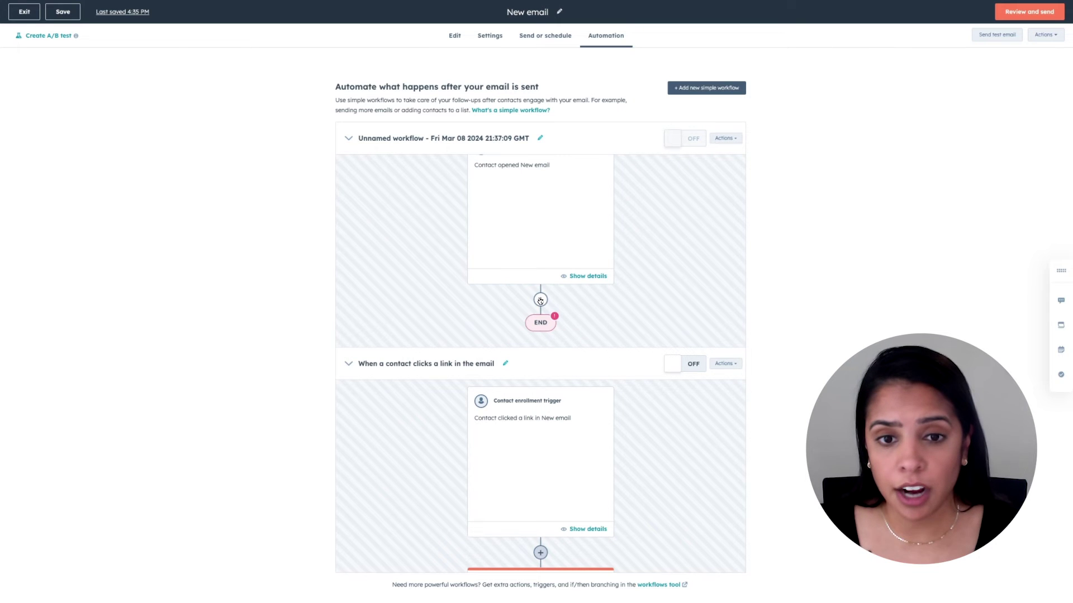
pyautogui.click(540, 301)
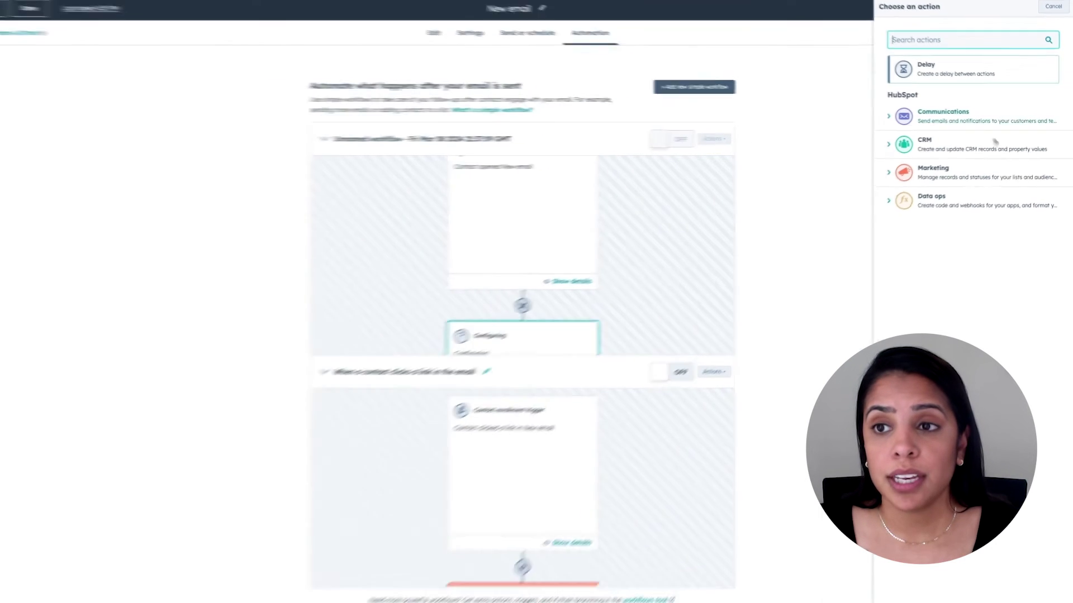
pyautogui.click(950, 115)
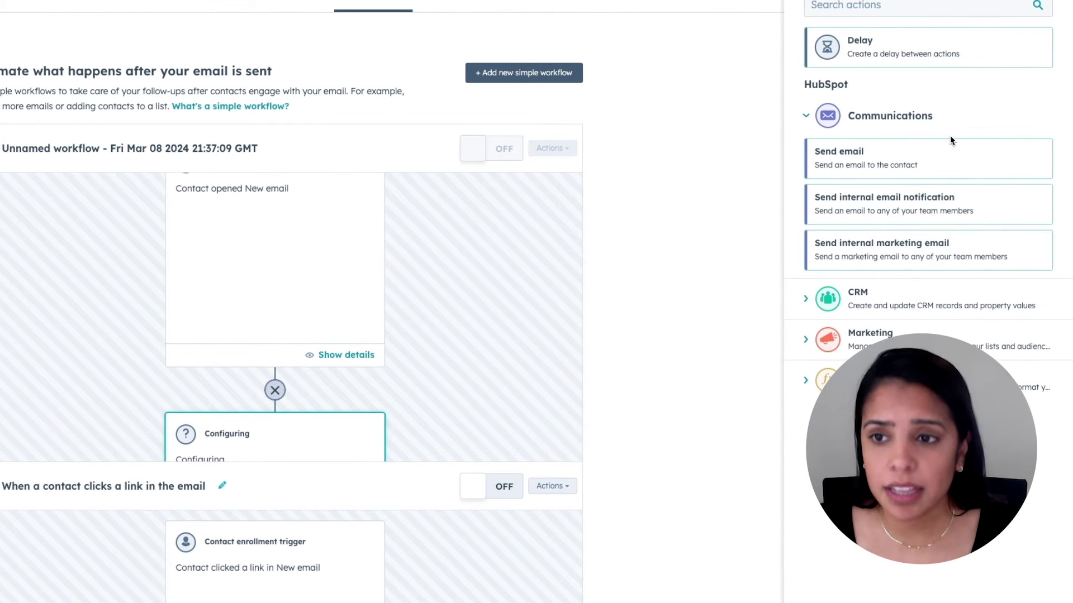
pyautogui.click(863, 297)
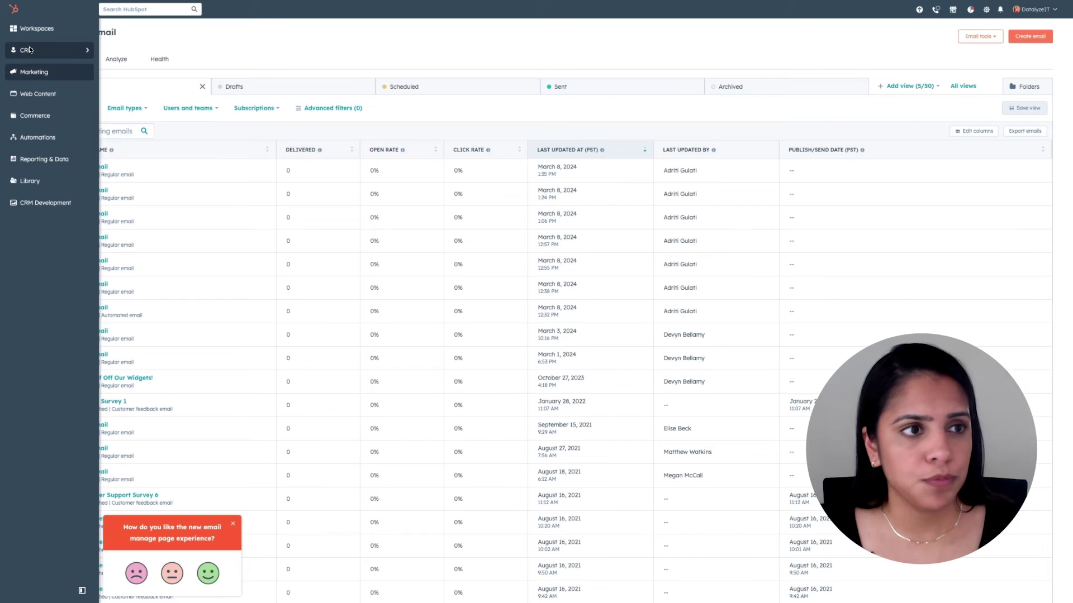
# Step: Create a standalone-page form from the eBook download template
pyautogui.click(67, 72)
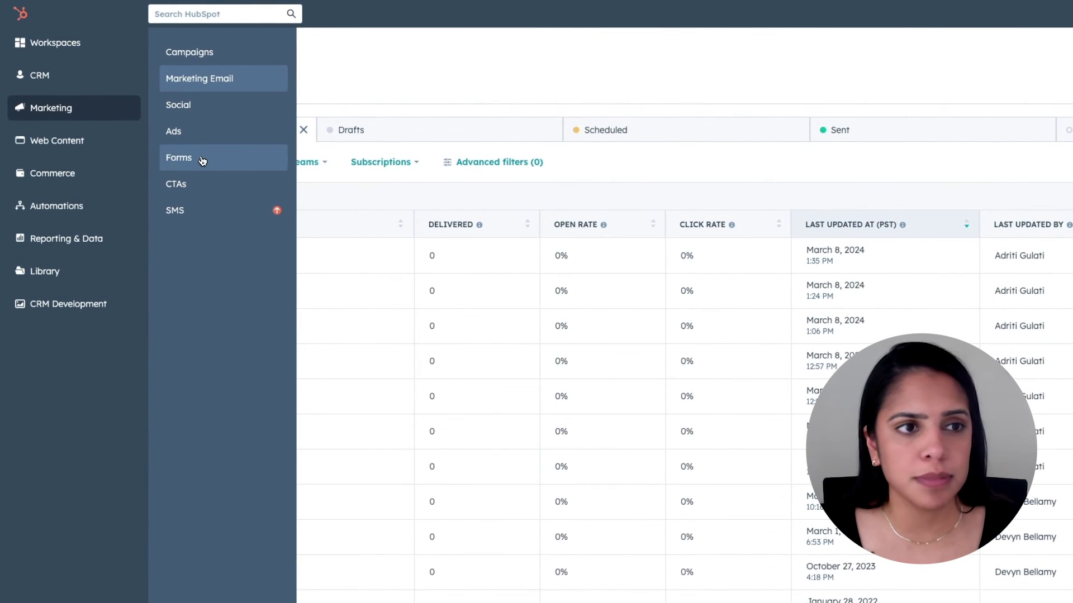
pyautogui.click(205, 159)
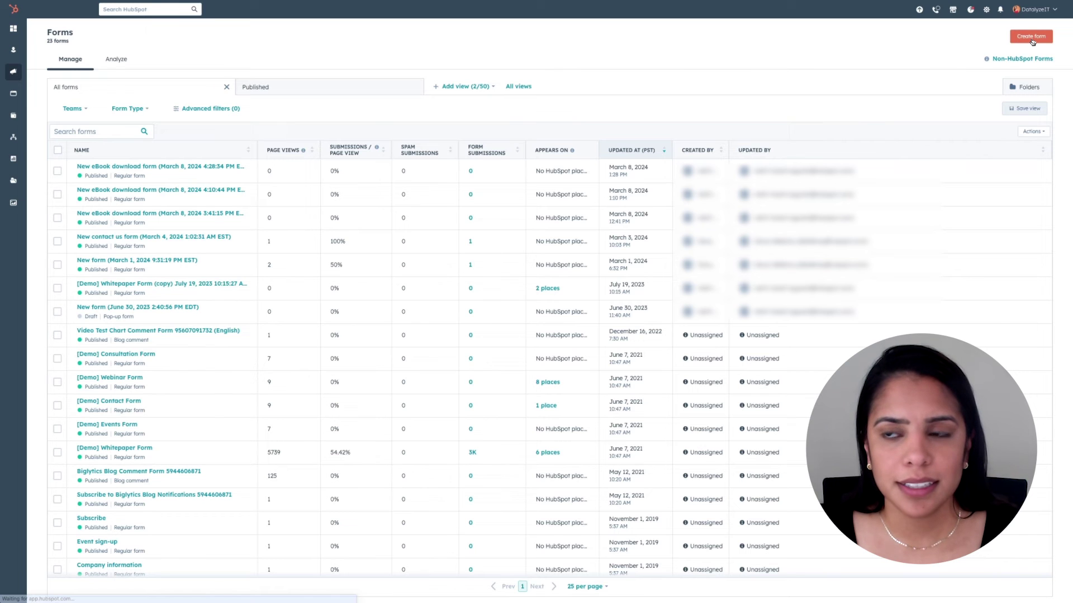
pyautogui.click(1031, 37)
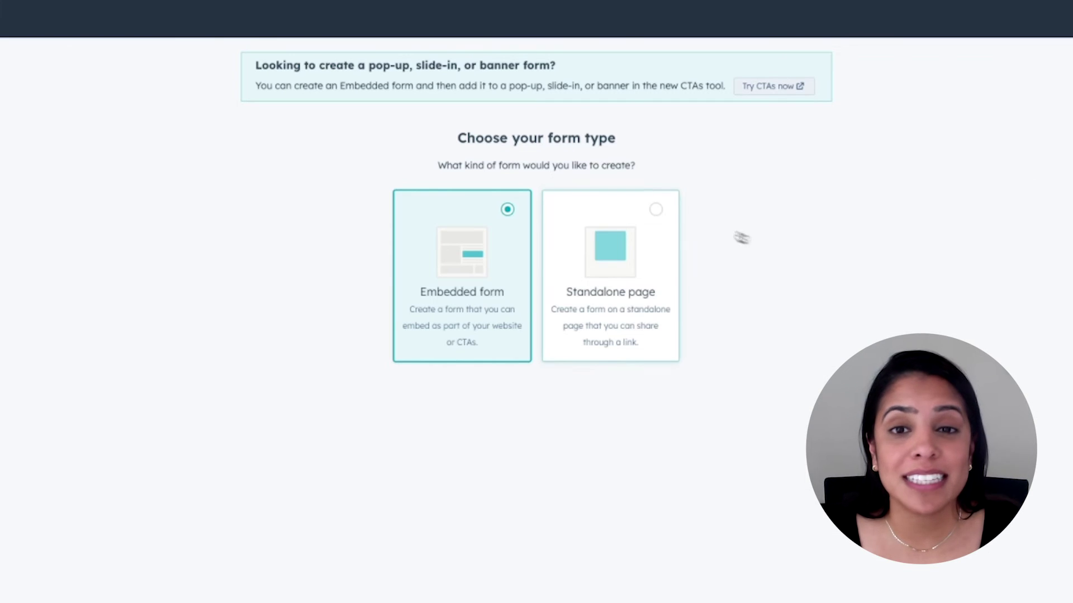
pyautogui.click(662, 218)
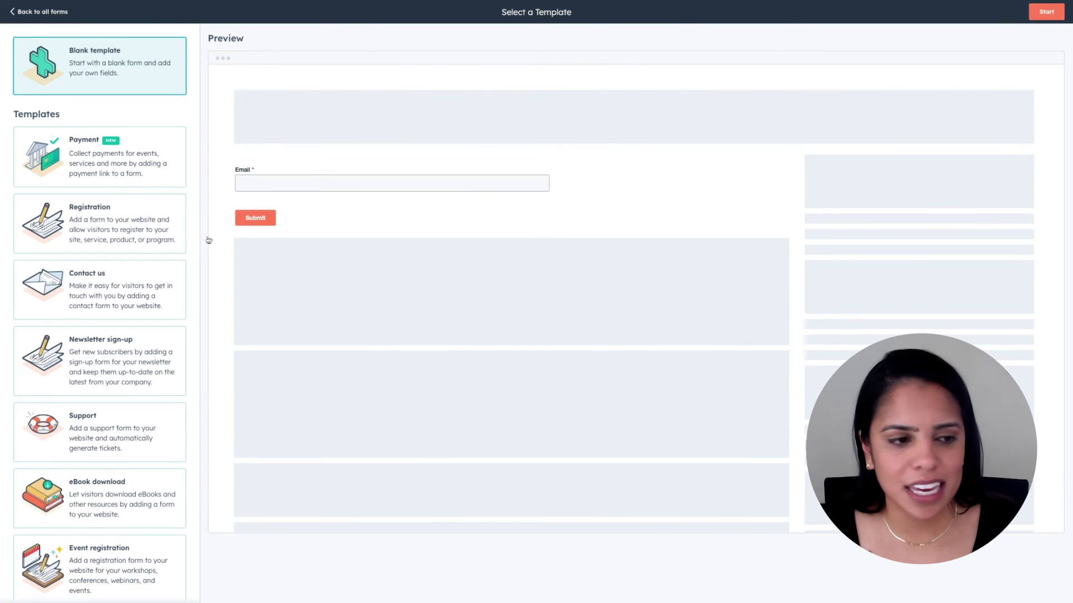
pyautogui.scroll(-3, 142, 282)
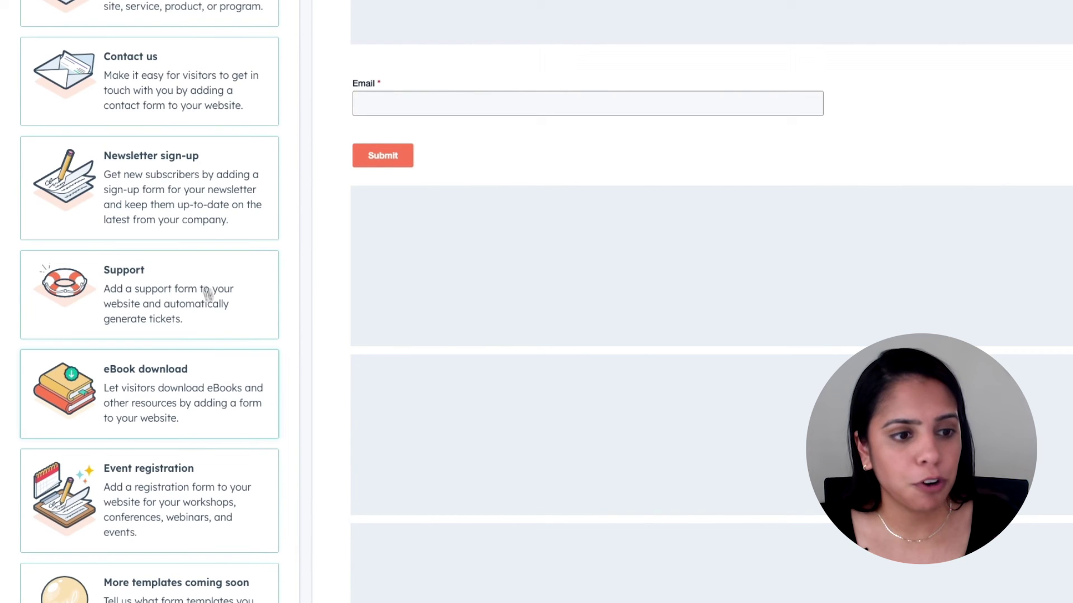
pyautogui.click(176, 378)
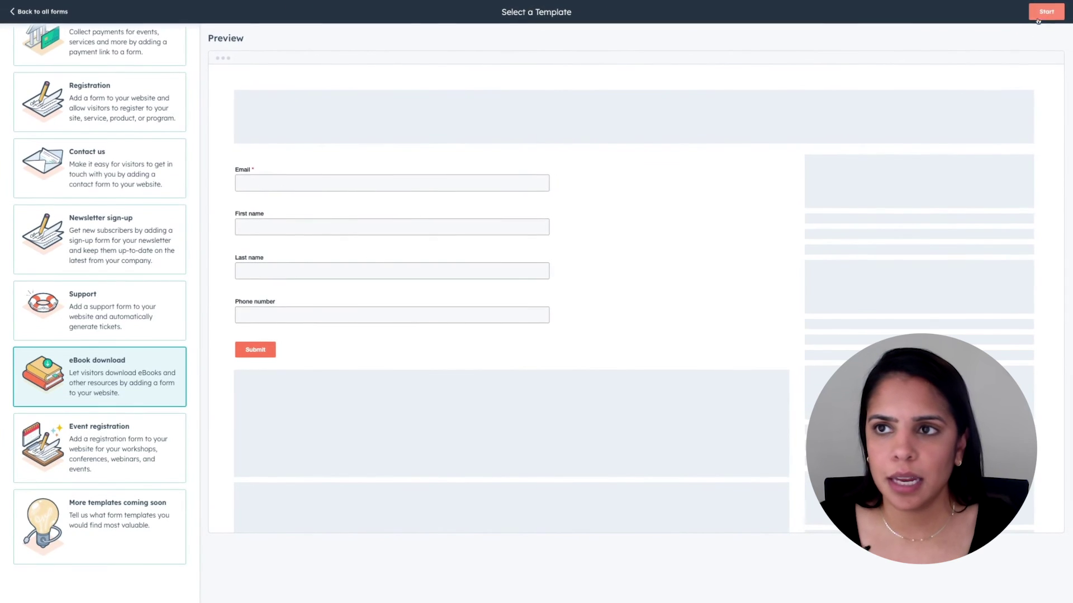
pyautogui.click(1044, 13)
pyautogui.click(451, 56)
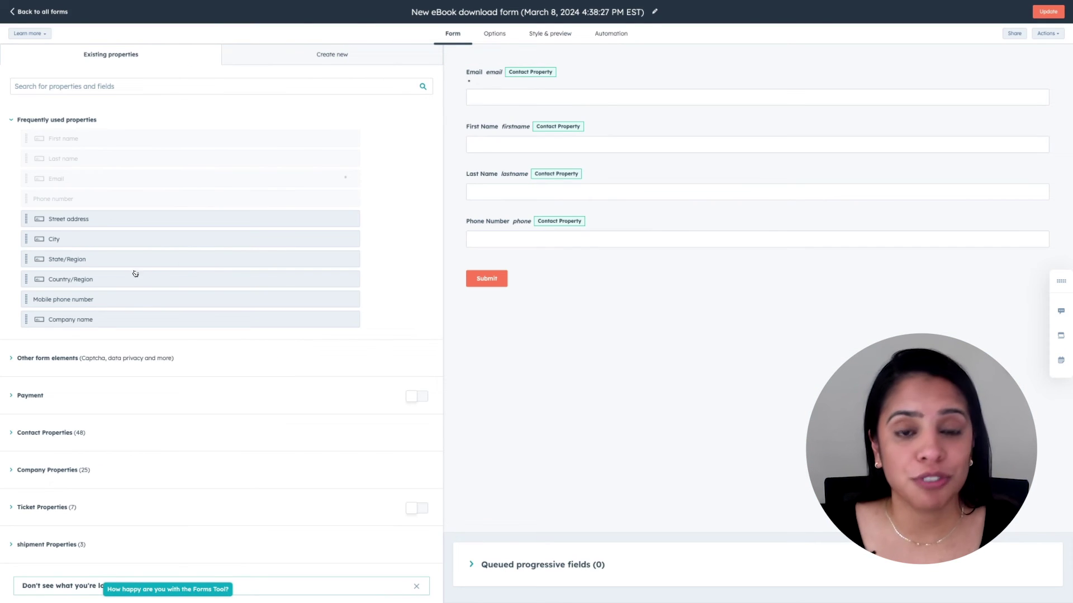
# Step: Add a Company name field below Last Name and delete the Phone Number field
pyautogui.scroll(-1, 158, 277)
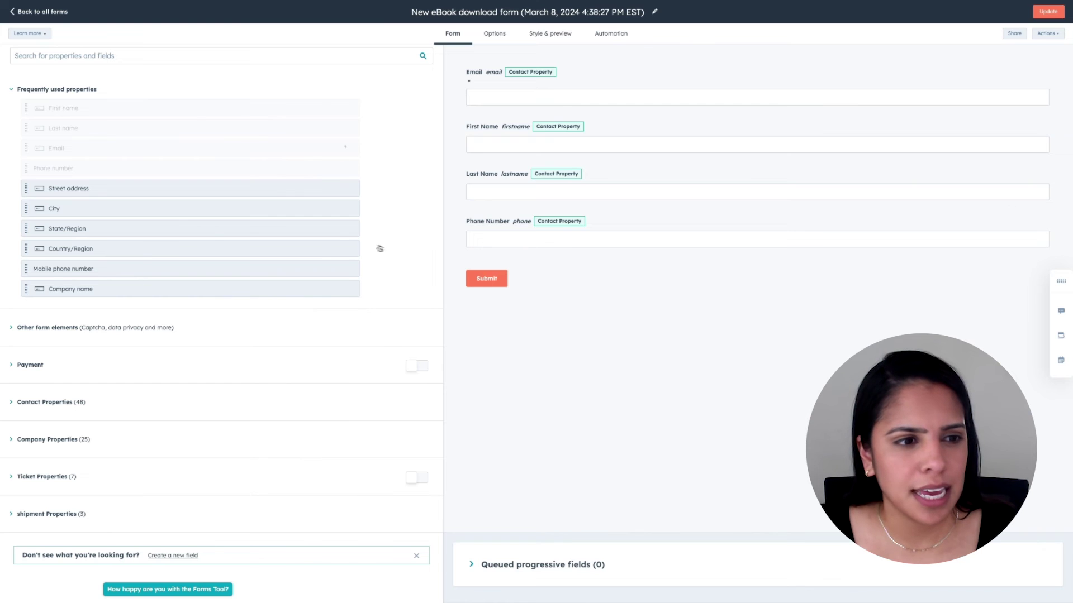
pyautogui.moveTo(101, 290); pyautogui.dragTo(558, 229)
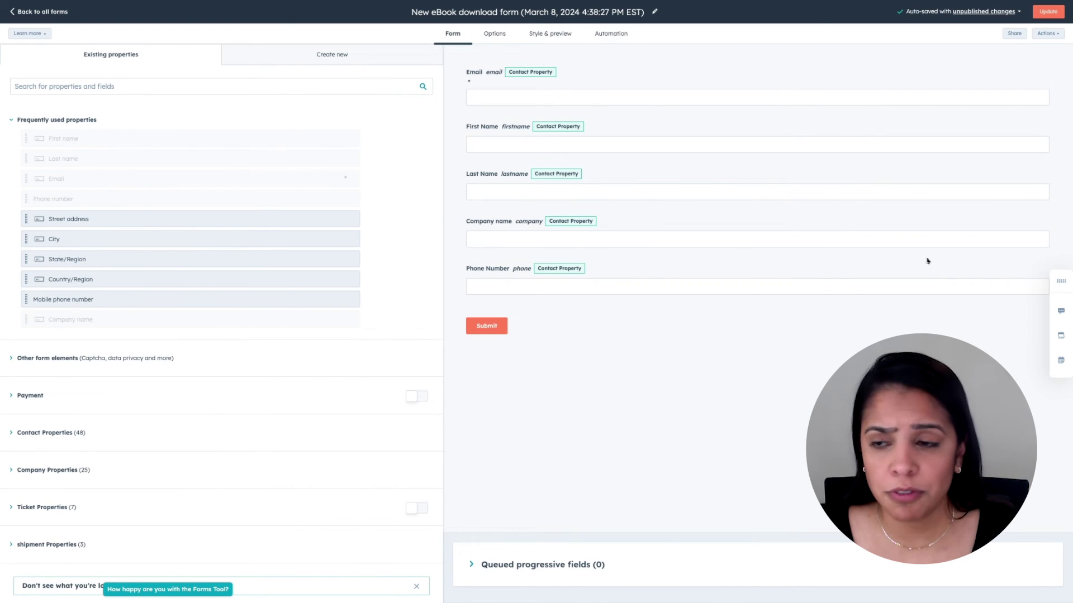
pyautogui.click(1011, 256)
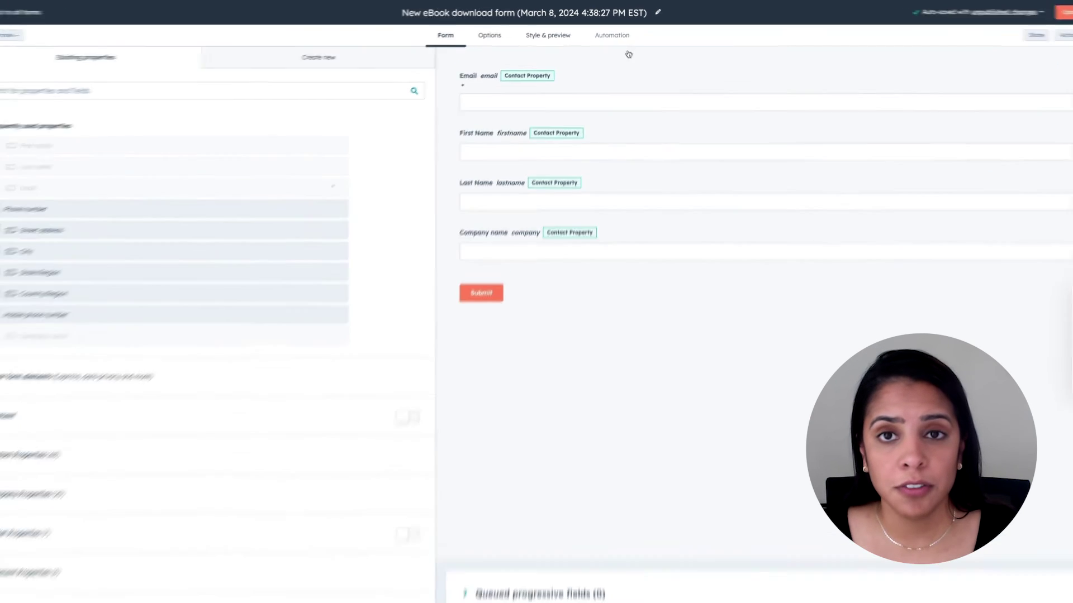
pyautogui.click(618, 38)
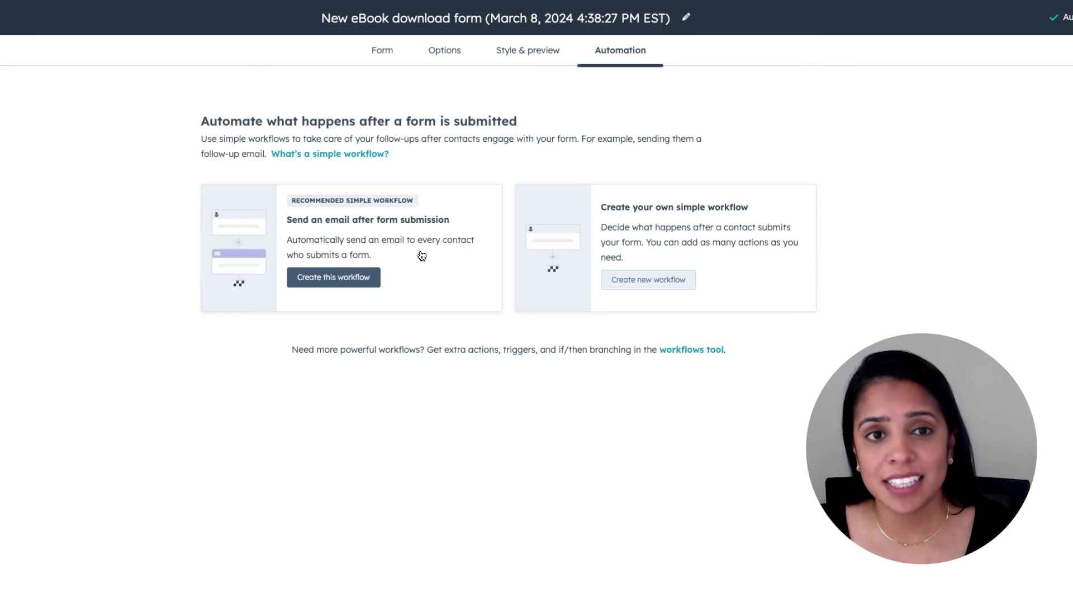
# Step: Create the recommended 'Send an email after form submission' workflow
pyautogui.click(364, 284)
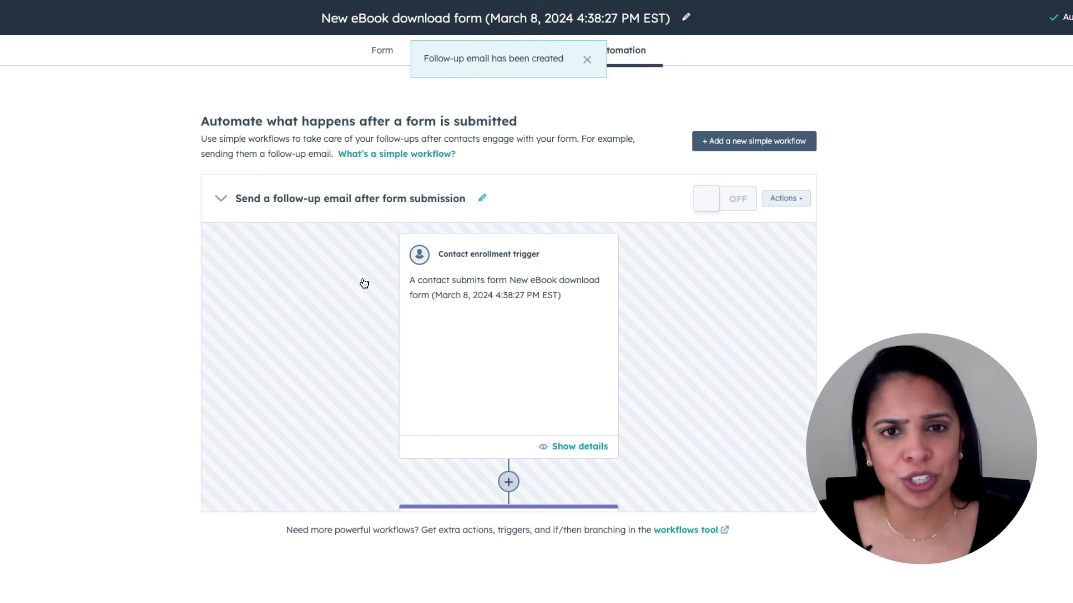
pyautogui.scroll(-1, 486, 356)
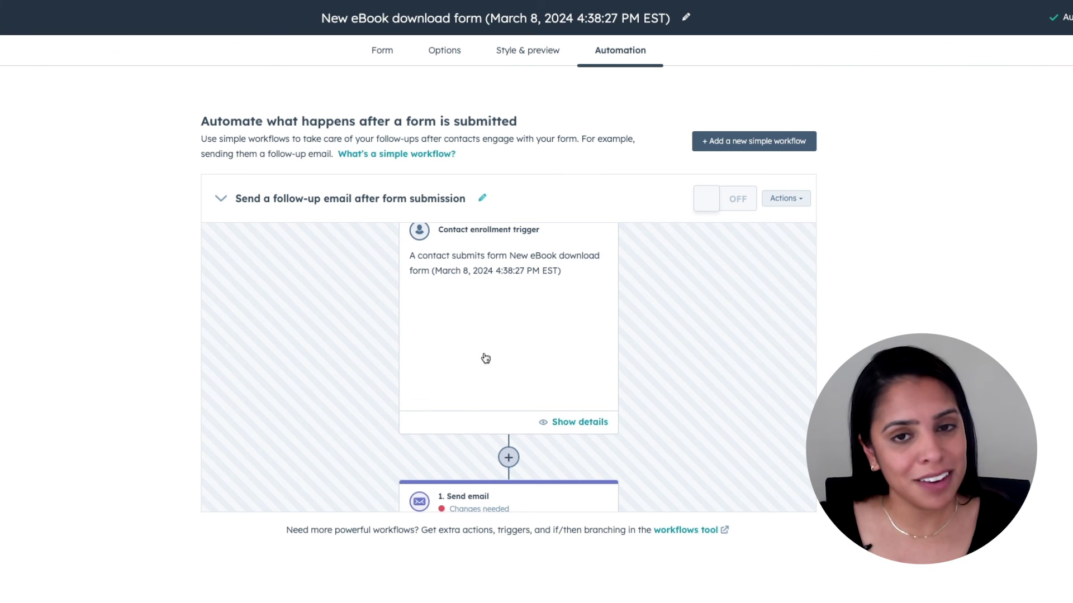
# Step: Create another simple workflow on the eBook form, triggered when a contact submits the form
pyautogui.click(738, 145)
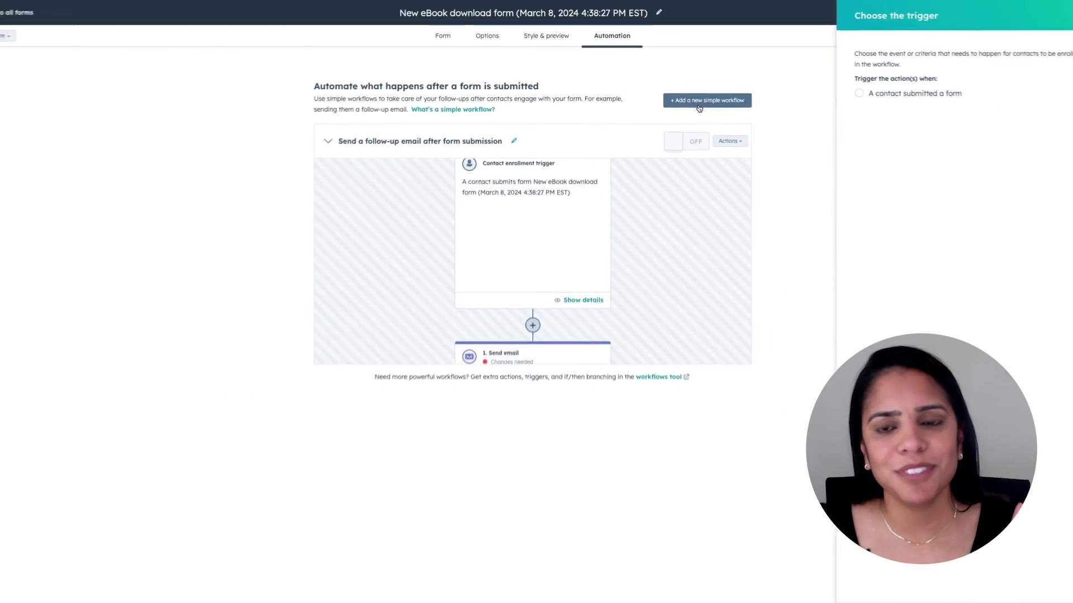
pyautogui.click(842, 88)
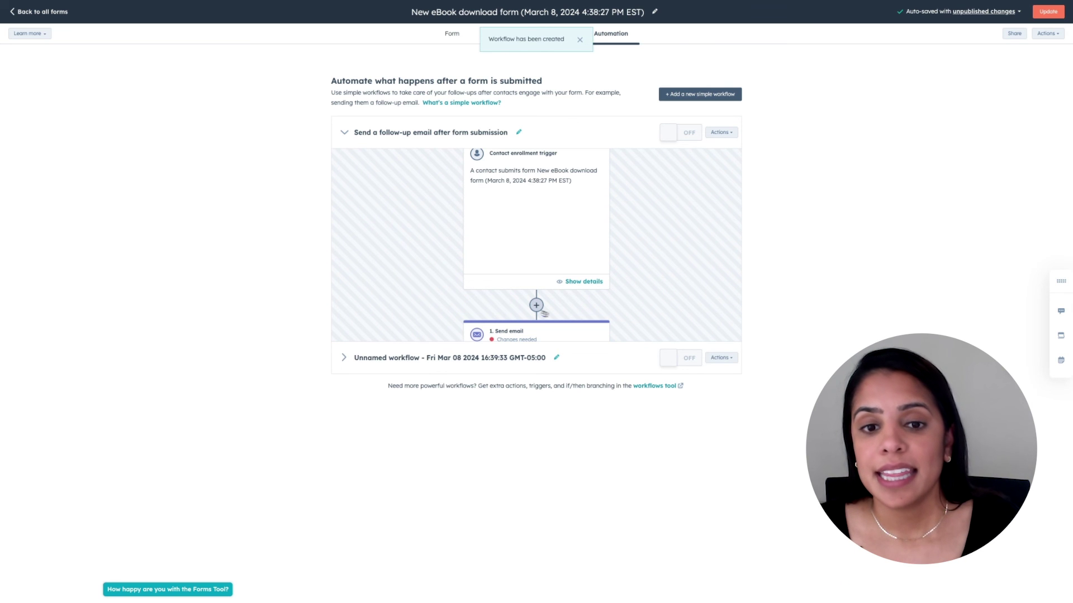
pyautogui.scroll(-1, 545, 313)
pyautogui.scroll(1, 545, 310)
pyautogui.scroll(-3, 545, 308)
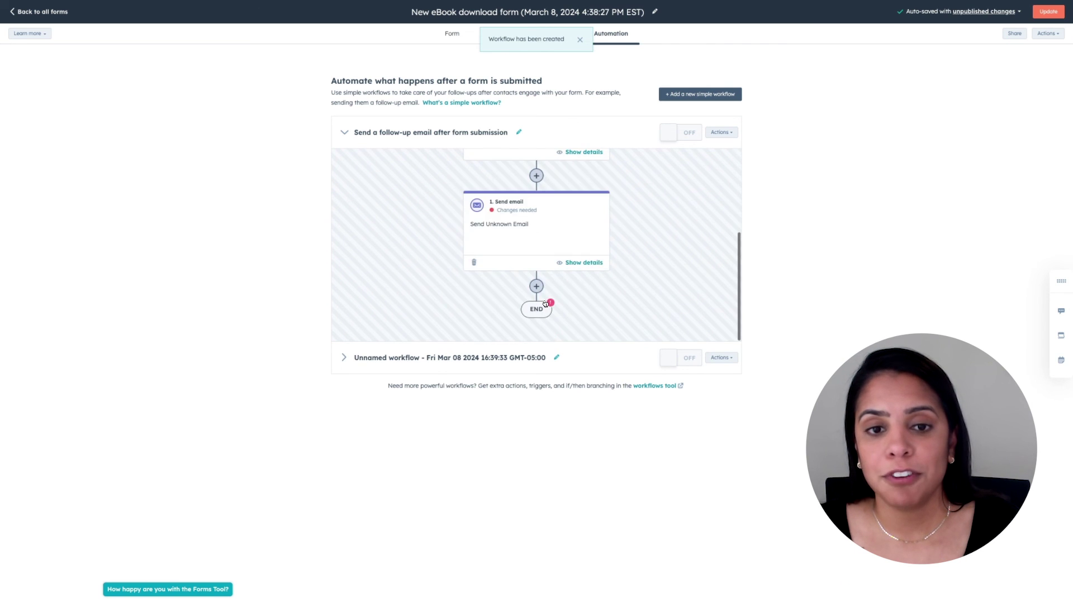
pyautogui.scroll(3, 544, 305)
# Step: Add a new step after the trigger and expand the Communications and CRM action lists
pyautogui.click(536, 321)
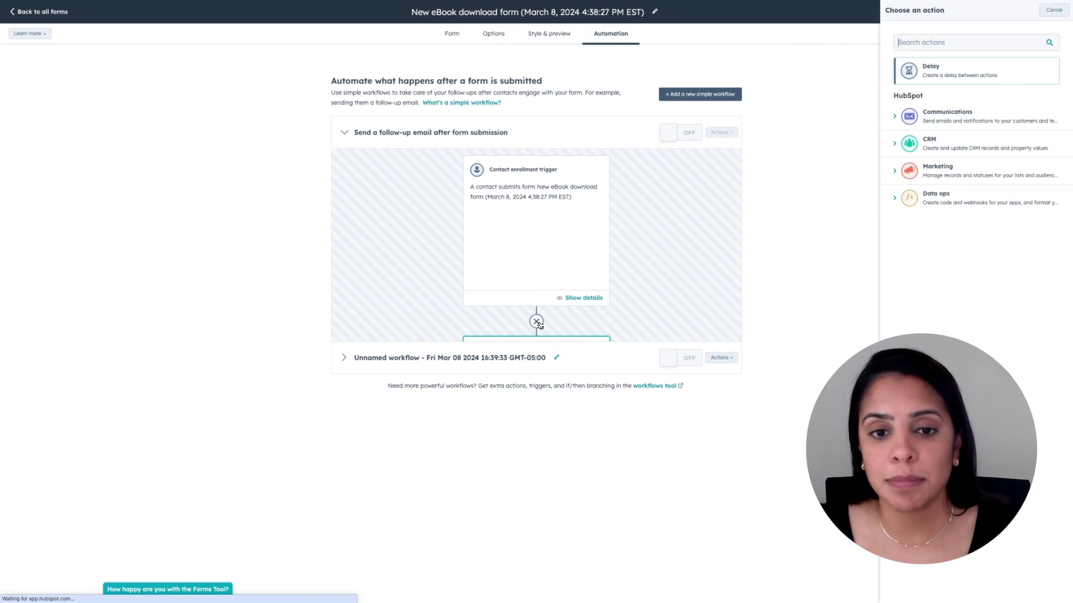
pyautogui.click(947, 115)
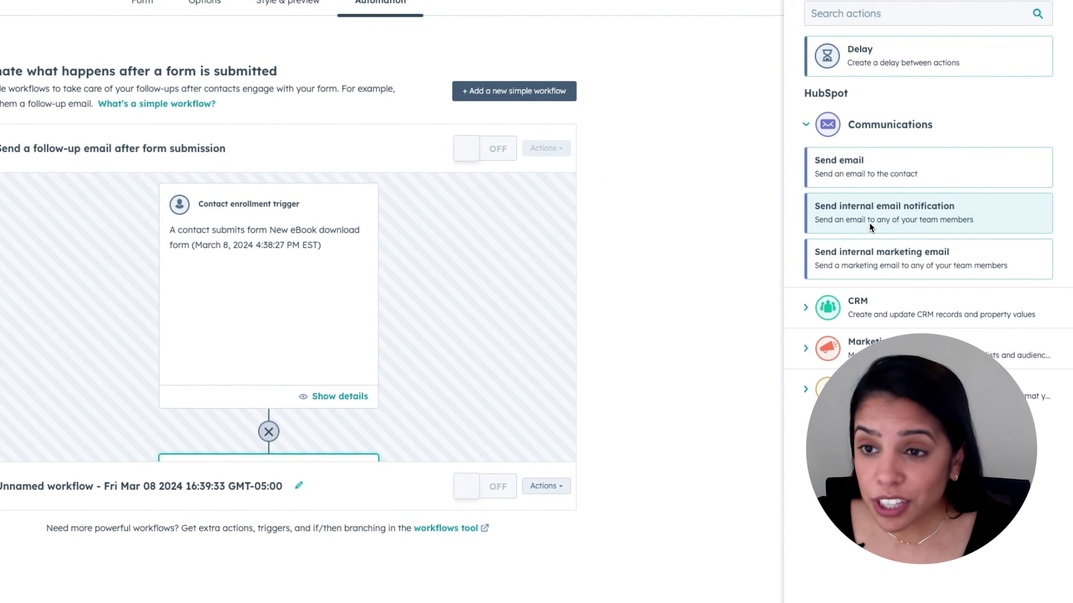
pyautogui.click(808, 307)
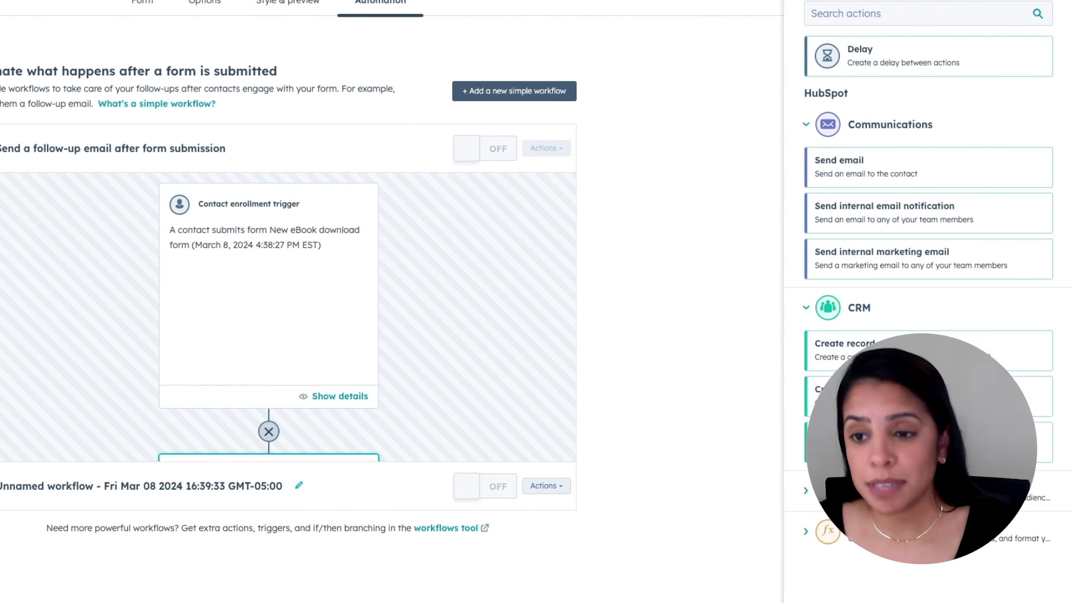